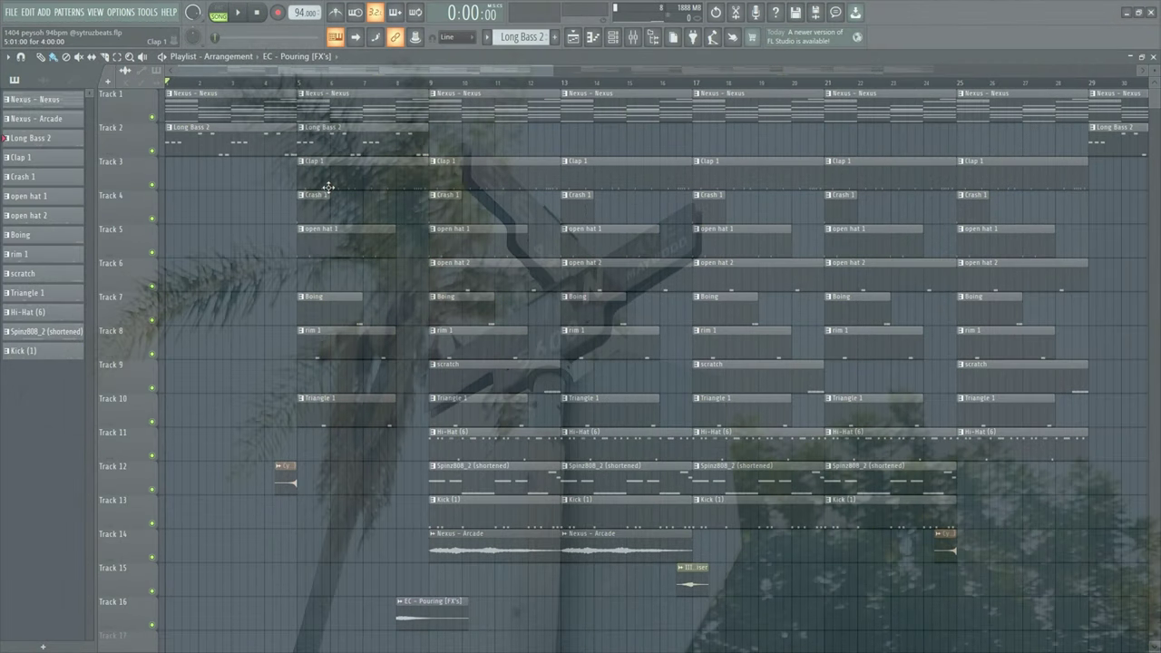
Step: Open the Nexus chord pattern in the piano roll and look over its chord progression
{"action": "scroll", "coordinate": [557, 422], "scroll_direction": "down", "scroll_amount": 3}
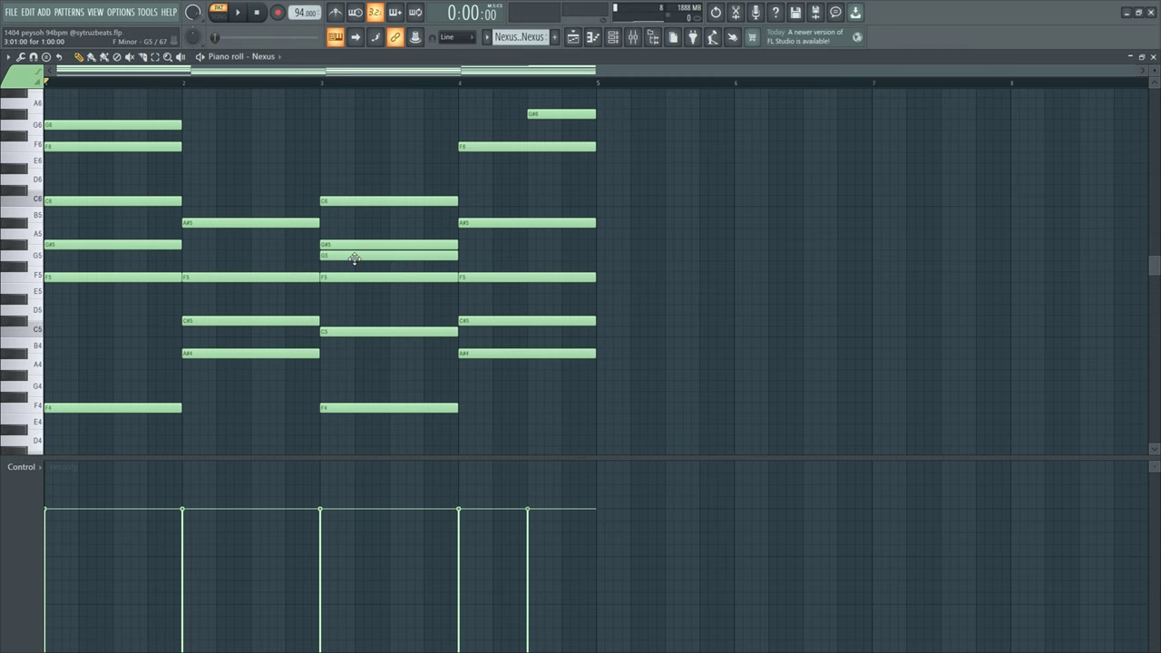
{"action": "left_click", "coordinate": [367, 330]}
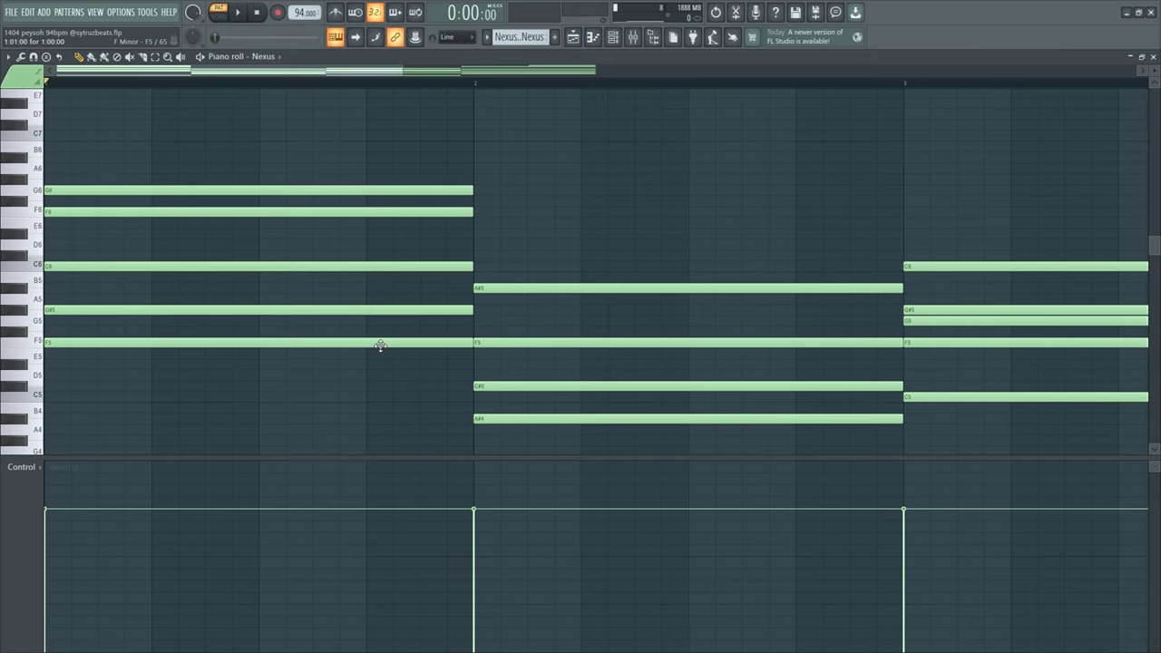
{"action": "scroll", "coordinate": [64, 333], "scroll_direction": "up", "scroll_amount": 6}
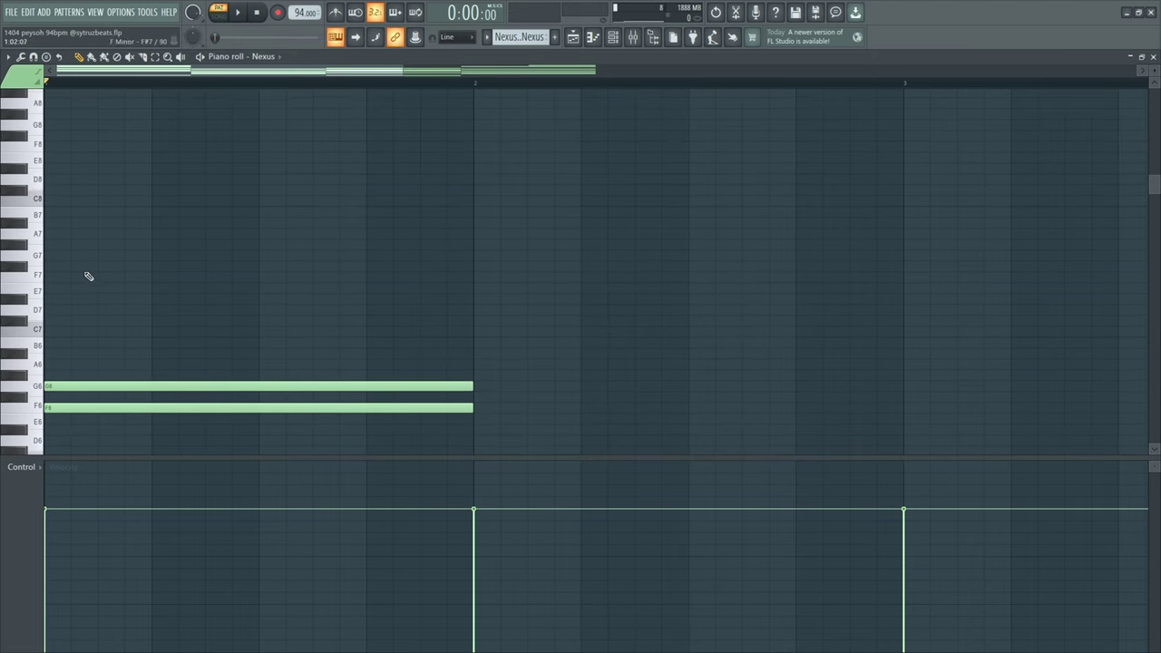
Step: Draw an F minor triad of one-bar notes F7, G#7 and C8 in bar 1, above the existing chord
{"action": "left_click", "coordinate": [78, 276]}
{"action": "scroll", "coordinate": [75, 305], "scroll_direction": "up", "scroll_amount": 4}
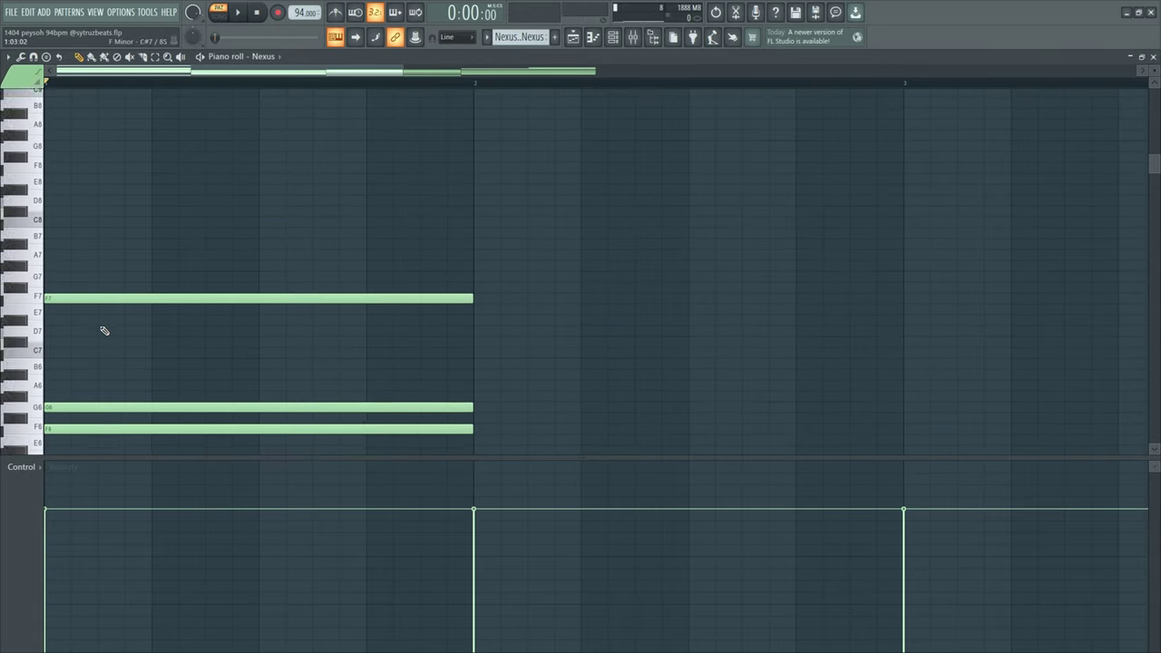
{"action": "left_click", "coordinate": [109, 342]}
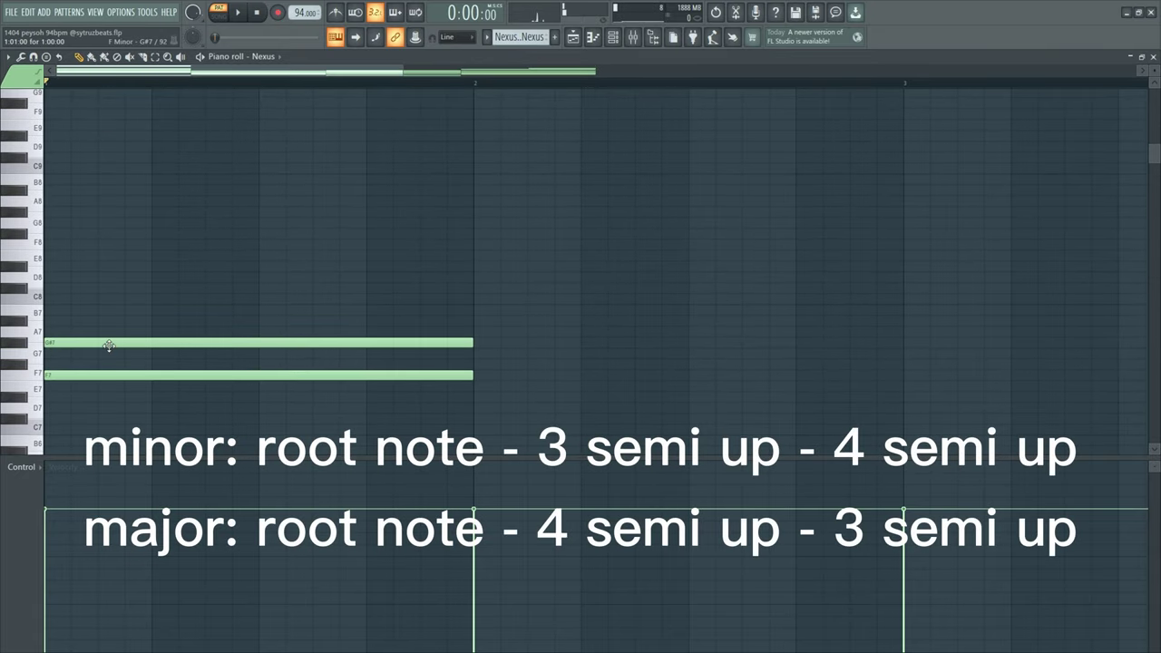
{"action": "left_click", "coordinate": [51, 298]}
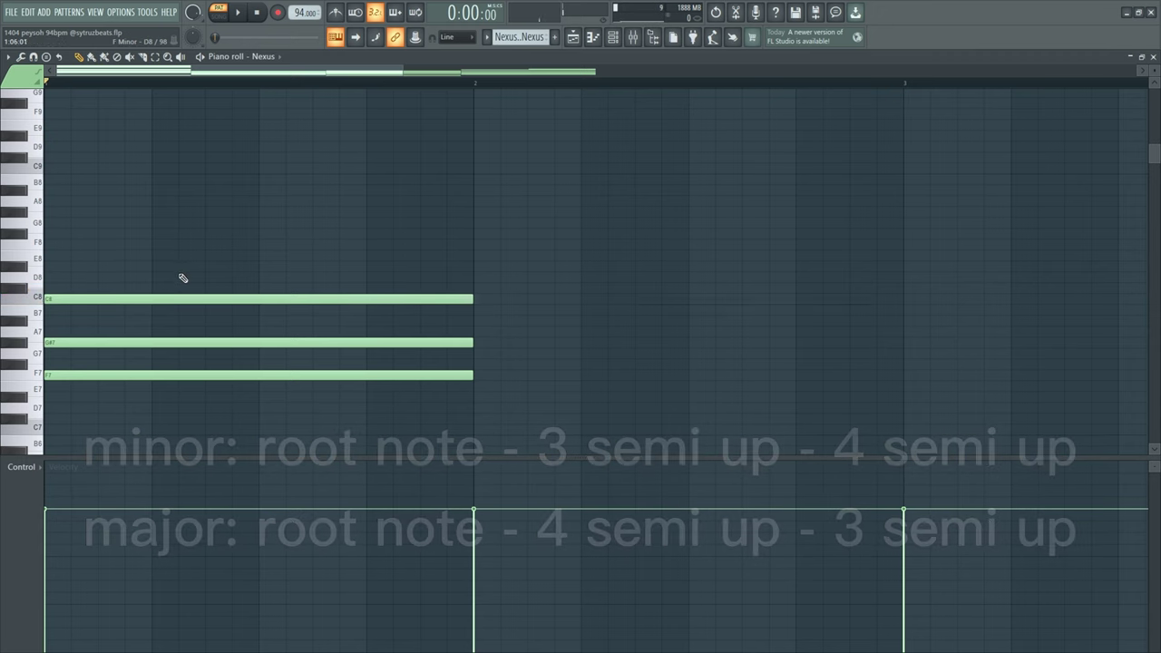
Step: Extend the F7 minor triad in bar 1 by stacking one-bar notes on D#8, G8 and A#8
{"action": "left_click_drag", "start_coordinate": [178, 256], "coordinate": [329, 423]}
{"action": "scroll", "coordinate": [220, 395], "scroll_direction": "down", "scroll_amount": 2}
{"action": "scroll", "coordinate": [50, 281], "scroll_direction": "up", "scroll_amount": 4}
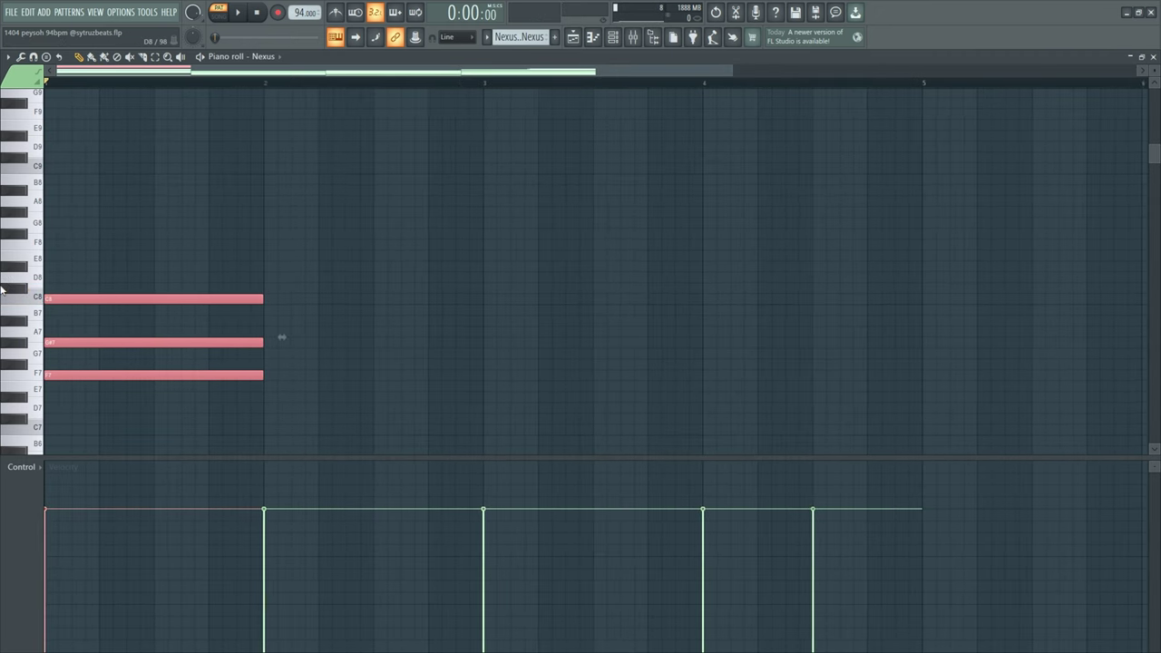
{"action": "left_click", "coordinate": [51, 266]}
{"action": "left_click", "coordinate": [50, 223]}
{"action": "left_click", "coordinate": [49, 189]}
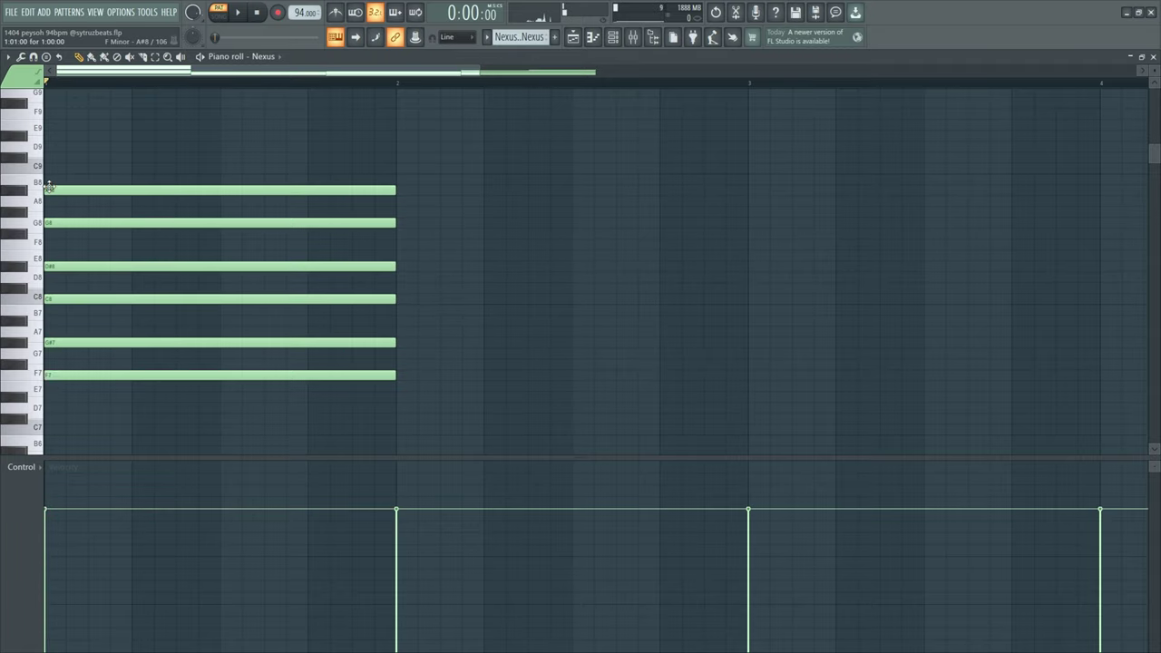
Step: Remove the six demonstration notes from F7 to A#8 in bar 1 and select the F5, G#5 and C6 triad
{"action": "key", "text": "ctrl+a"}
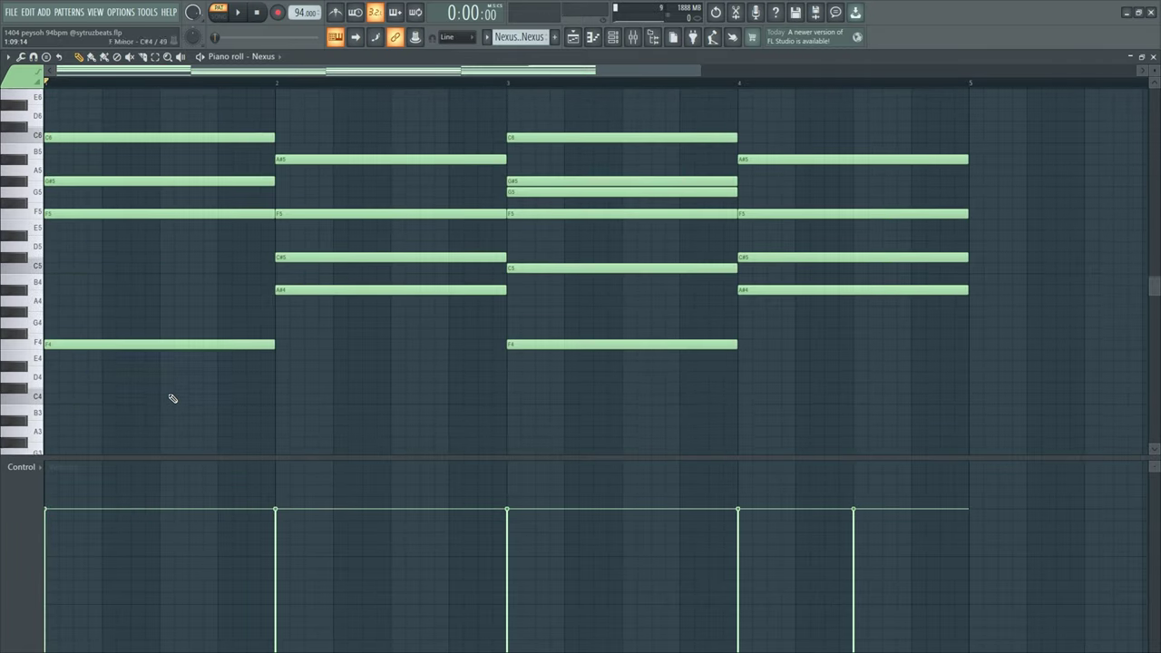
{"action": "scroll", "coordinate": [45, 298], "scroll_direction": "up", "scroll_amount": 2}
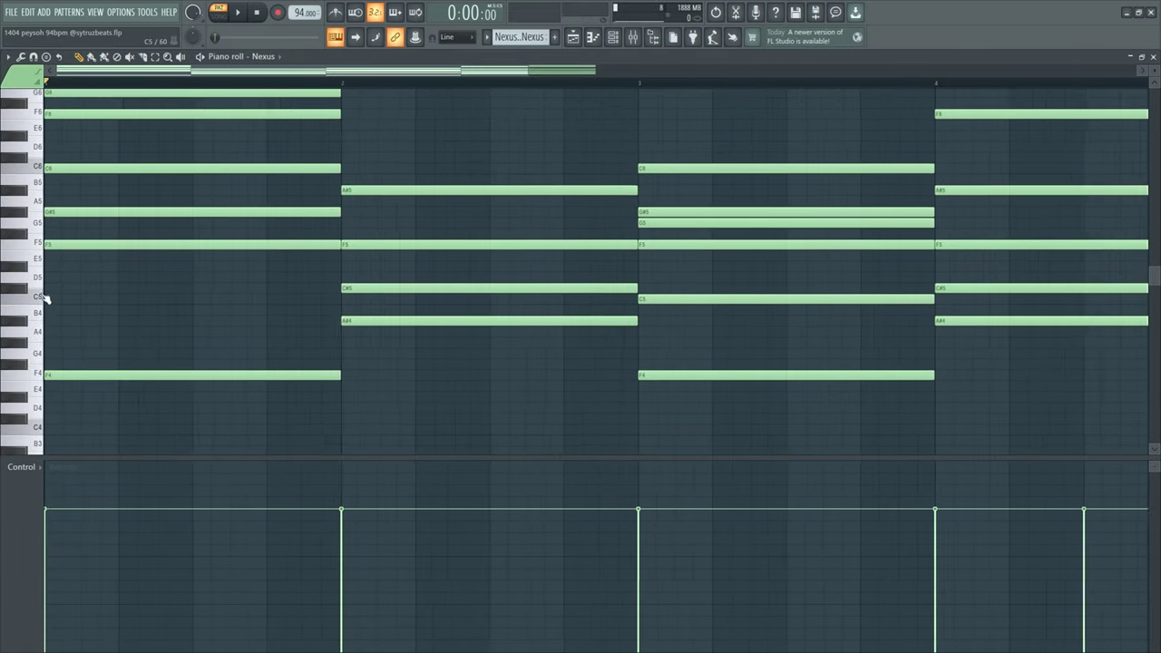
{"action": "left_click", "coordinate": [58, 168]}
{"action": "left_click_drag", "start_coordinate": [65, 177], "coordinate": [221, 327]}
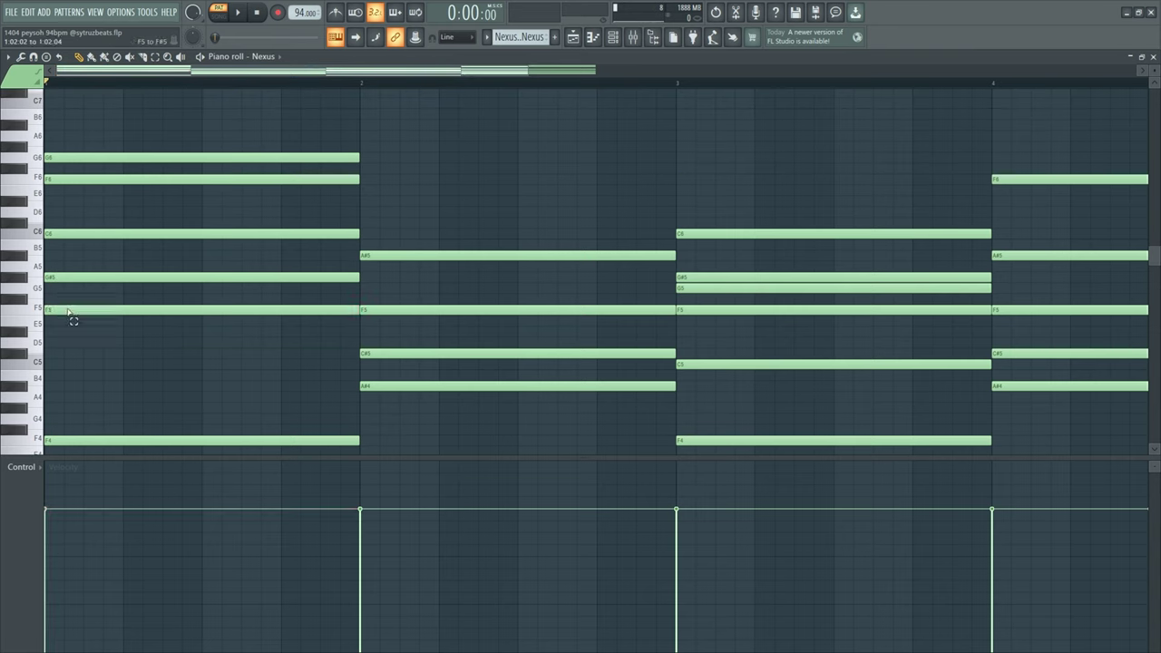
Step: Select the F5 root note in bar 1 and try shifting it up one octave
{"action": "mouse_move", "coordinate": [64, 311]}
{"action": "left_mouse_down"}
{"action": "mouse_move", "coordinate": [98, 313]}
{"action": "mouse_move", "coordinate": [48, 309]}
{"action": "left_mouse_up"}
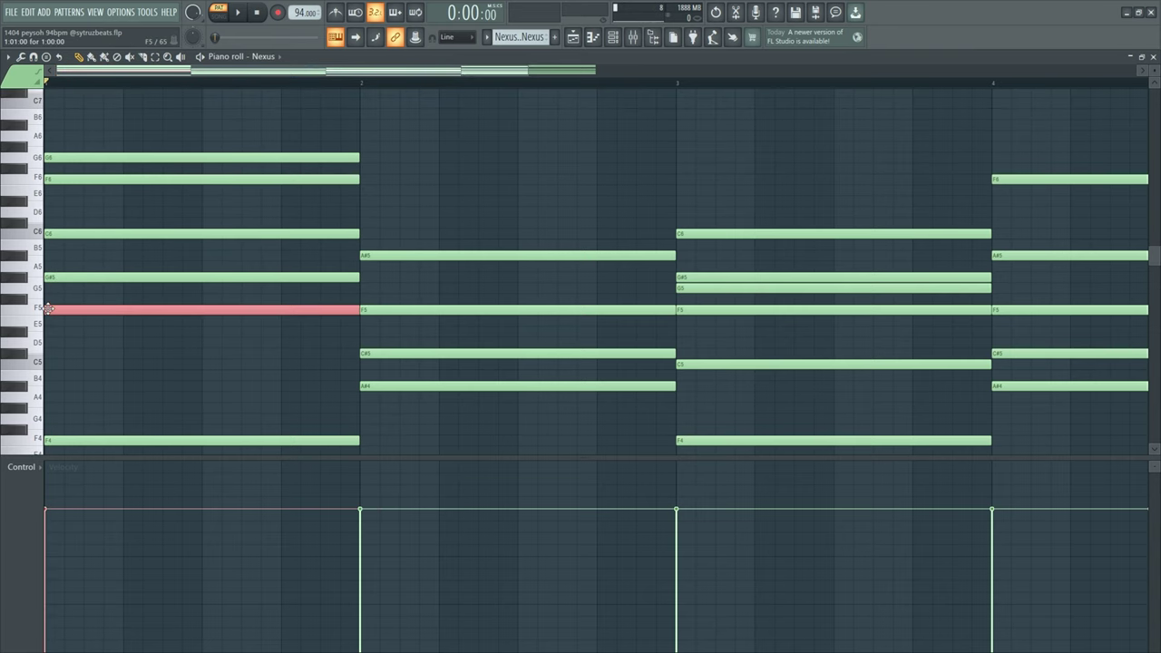
{"action": "key", "text": "ctrl+Up"}
{"action": "left_click", "coordinate": [95, 332], "text": "ctrl"}
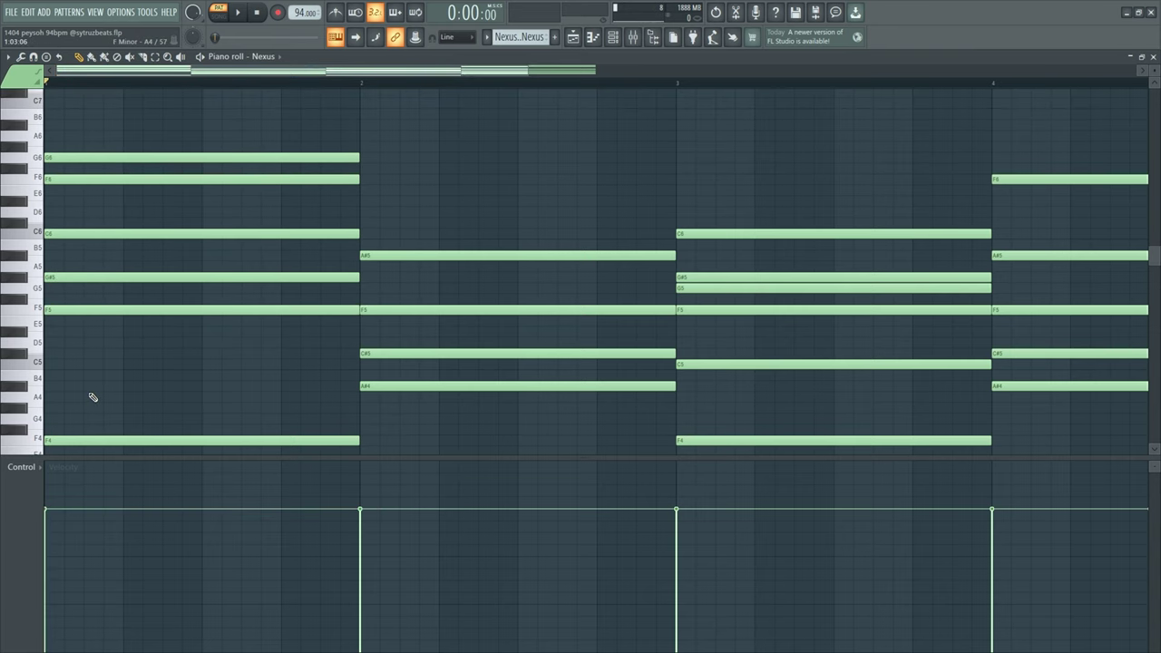
Step: Highlight the F5, G#5 and C6 triad in bar 1, followed by its F6 and F4 octave notes
{"action": "scroll", "coordinate": [93, 397], "scroll_direction": "down", "scroll_amount": 1}
{"action": "left_click_drag", "start_coordinate": [59, 175], "coordinate": [359, 314]}
{"action": "key", "text": "ctrl+d"}
{"action": "left_click_drag", "start_coordinate": [57, 132], "coordinate": [120, 161]}
{"action": "left_click_drag", "start_coordinate": [73, 386], "coordinate": [80, 451]}
{"action": "key", "text": "ctrl+d"}
Step: Lower the G6 note in bar 1 by one octave to G5 and play the chord
{"action": "scroll", "coordinate": [72, 279], "scroll_direction": "up", "scroll_amount": 3}
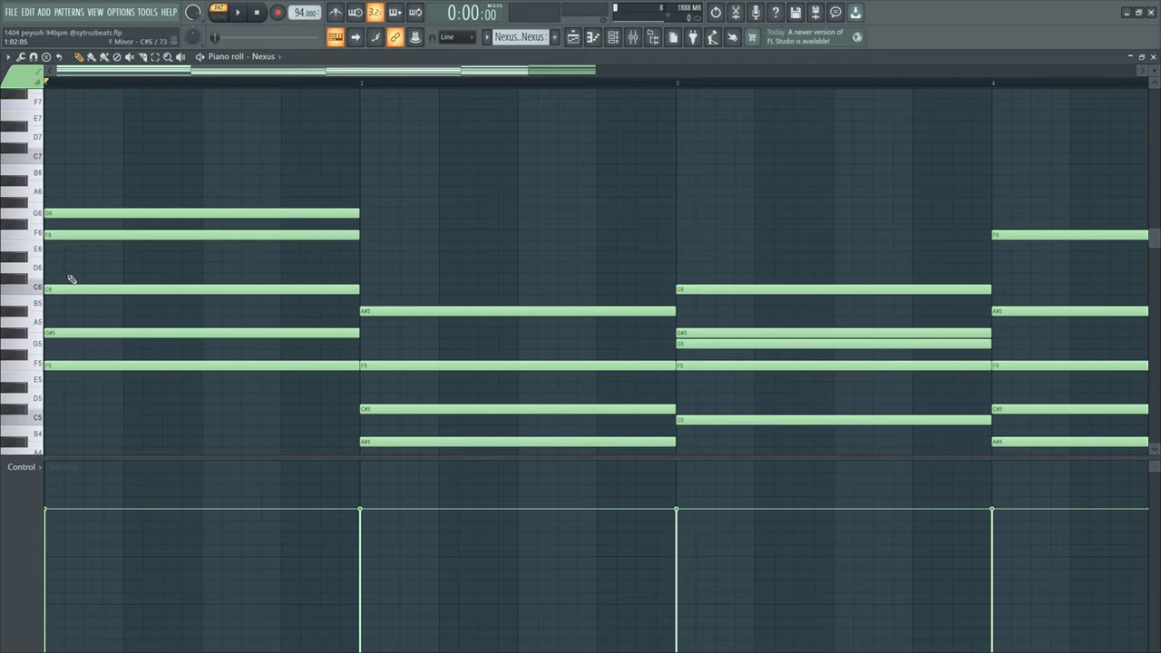
{"action": "scroll", "coordinate": [11, 241], "scroll_direction": "up", "scroll_amount": 3}
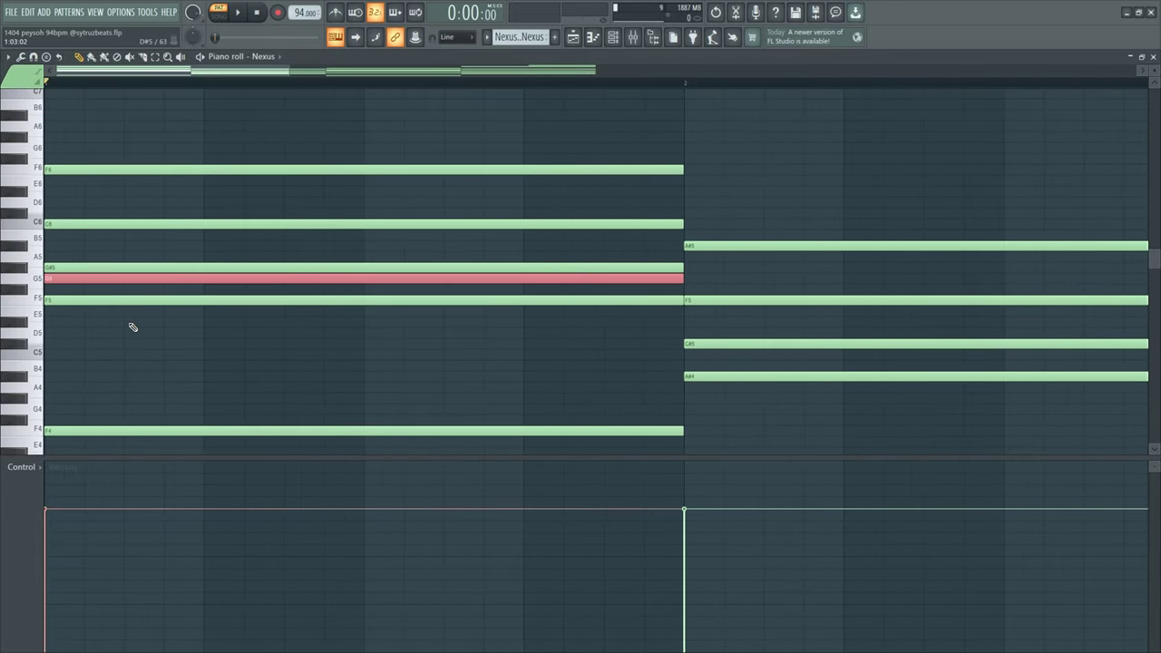
{"action": "scroll", "coordinate": [132, 326], "scroll_direction": "down", "scroll_amount": 2}
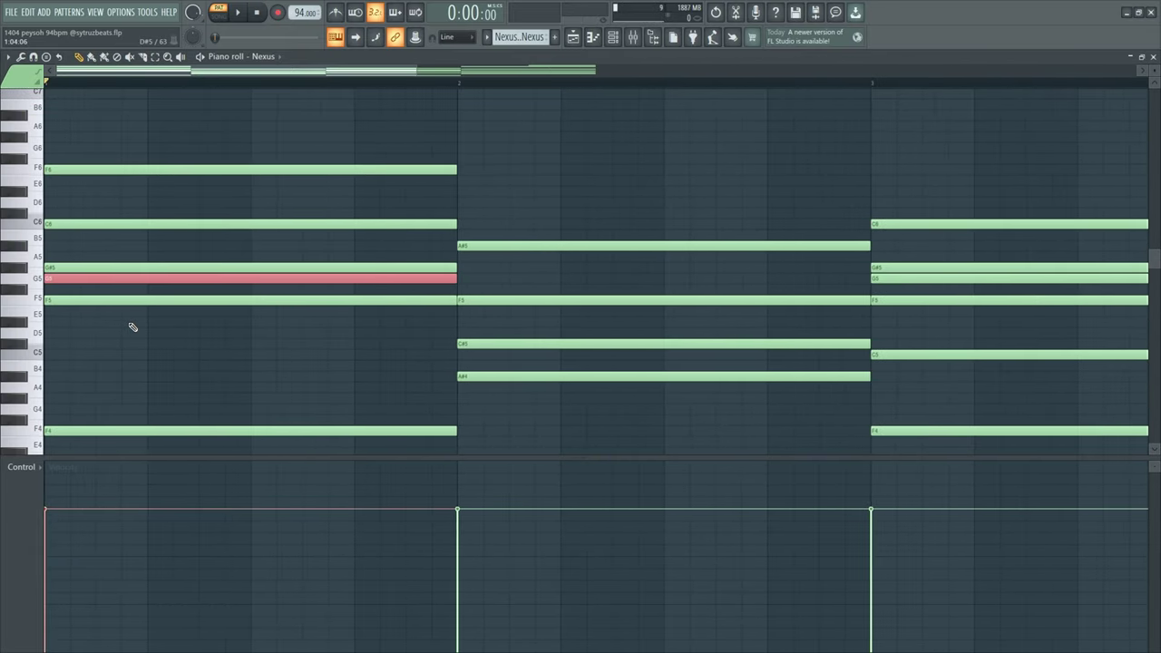
{"action": "scroll", "coordinate": [155, 326], "scroll_direction": "down", "scroll_amount": 2}
{"action": "scroll", "coordinate": [57, 314], "scroll_direction": "up", "scroll_amount": 3}
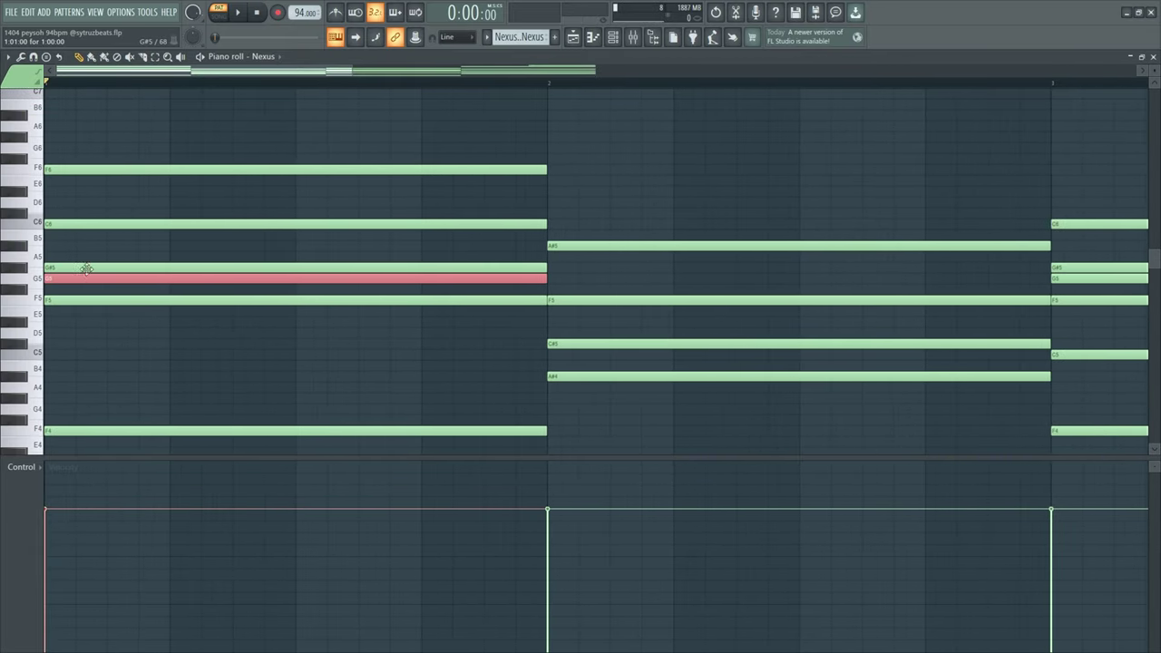
{"action": "key", "text": "space"}
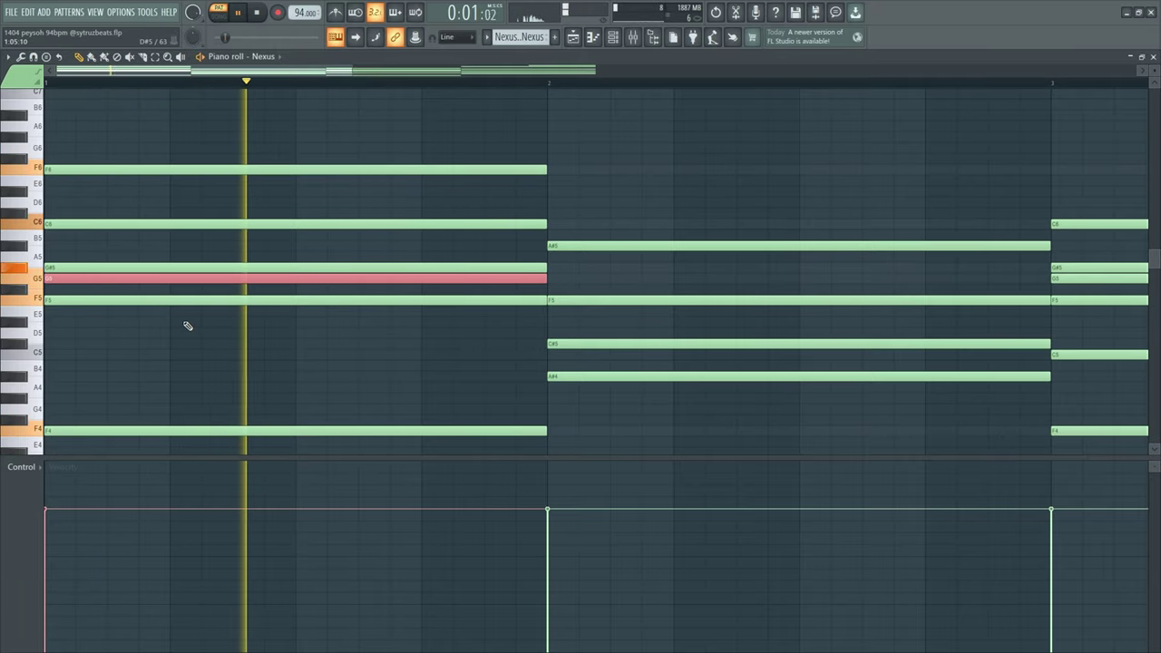
{"action": "key", "text": "space"}
Step: Raise the selected G5 note in bar 1 by one octave to G6 and play the chord again
{"action": "scroll", "coordinate": [186, 381], "scroll_direction": "up", "scroll_amount": 3}
{"action": "scroll", "coordinate": [186, 381], "scroll_direction": "up", "scroll_amount": 2}
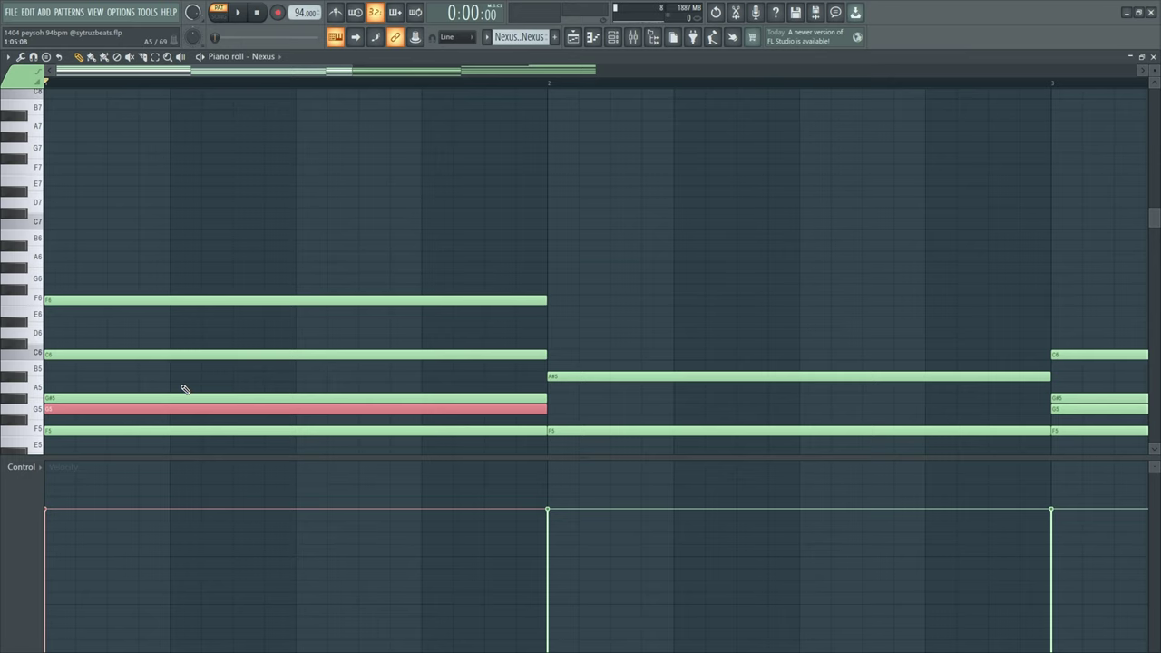
{"action": "key", "text": "ctrl+Up"}
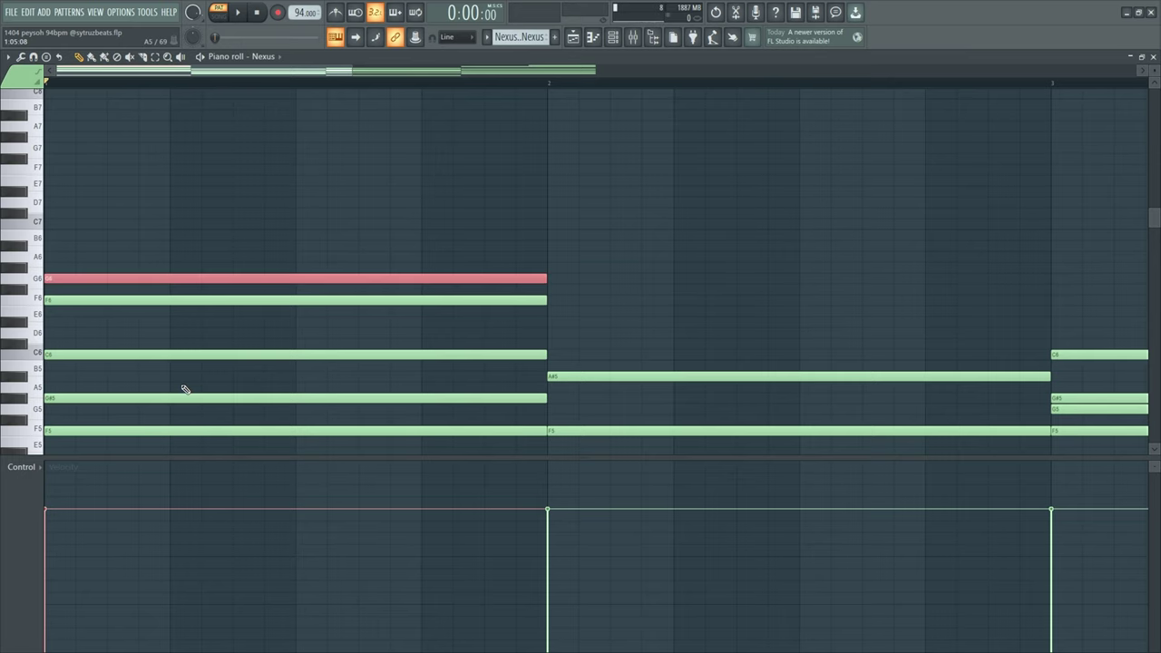
{"action": "key", "text": "space"}
{"action": "scroll", "coordinate": [241, 424], "scroll_direction": "down", "scroll_amount": 3}
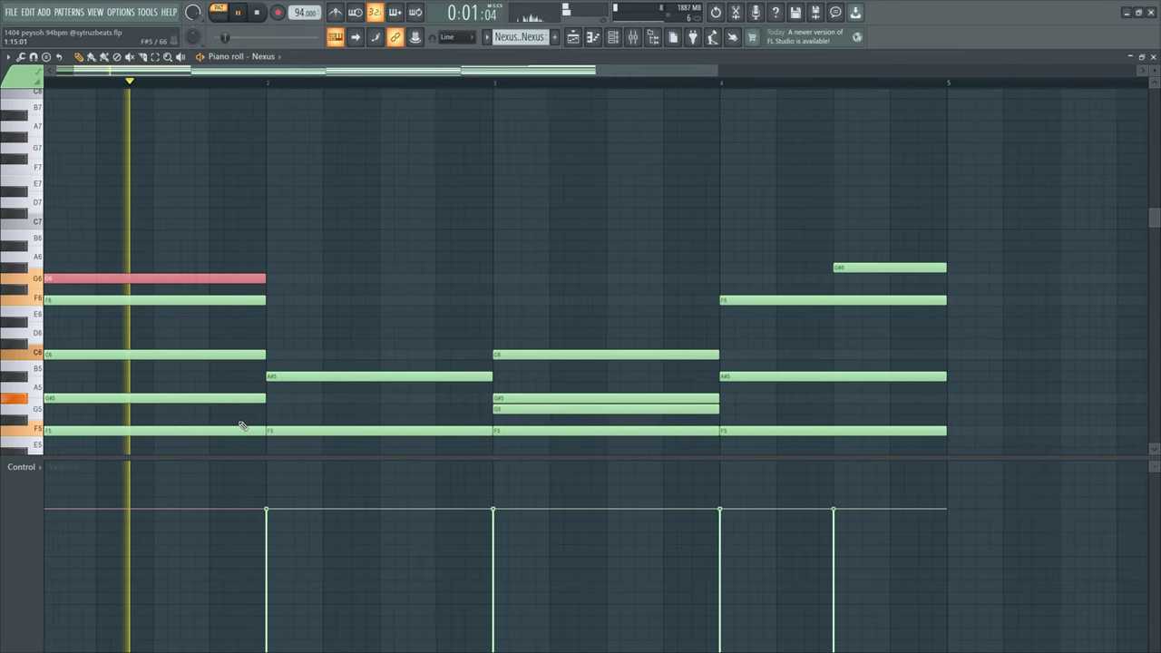
{"action": "key", "text": "space"}
Step: Copy the bar 1 F5, G#5 and C6 triad into bar 2 and transpose it down seven semitones to A#4, C#5 and F5
{"action": "scroll", "coordinate": [169, 389], "scroll_direction": "down", "scroll_amount": 2}
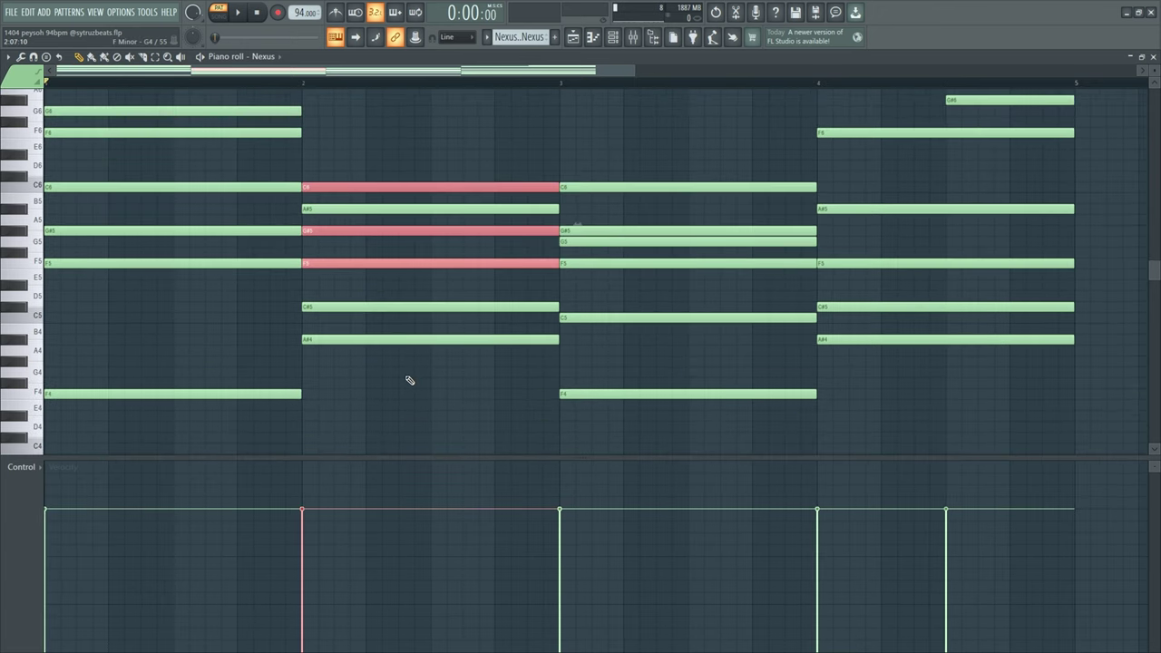
{"action": "key", "text": "Down"}
{"action": "key", "text": "Down"}
{"action": "key", "text": "Down"}
{"action": "key", "text": "Down"}
{"action": "key", "text": "Down"}
{"action": "key", "text": "Down"}
{"action": "key", "text": "Down"}
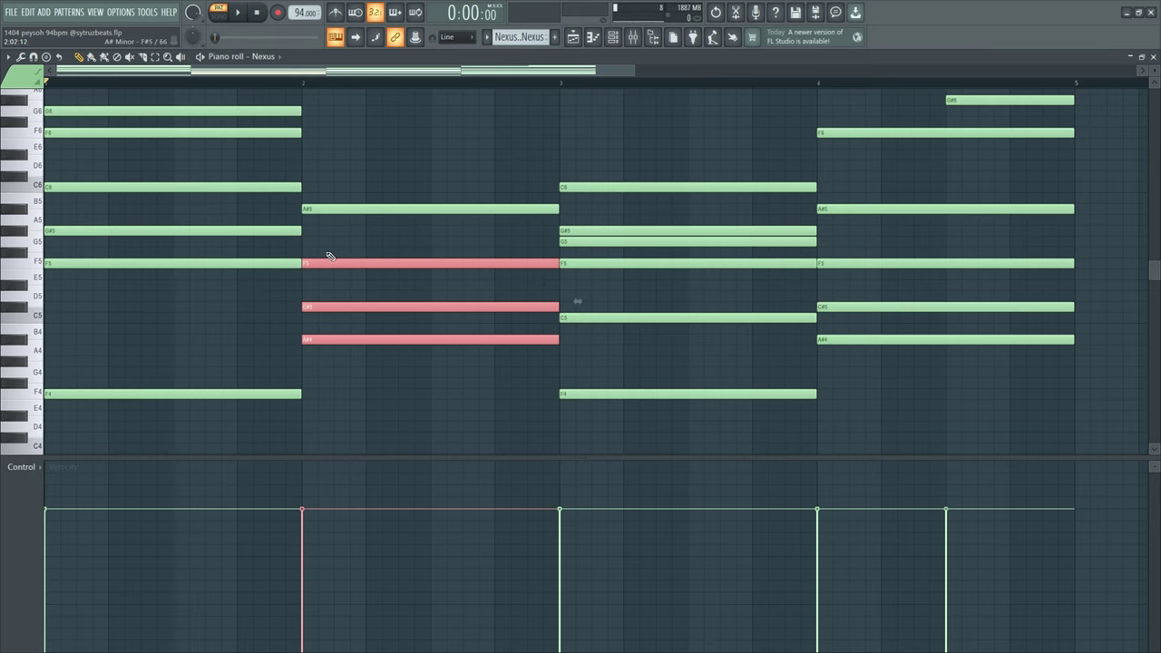
Step: Copy the A#4 root note in bar 2 up one octave to A#5
{"action": "left_click", "coordinate": [383, 337]}
{"action": "left_click", "coordinate": [331, 327]}
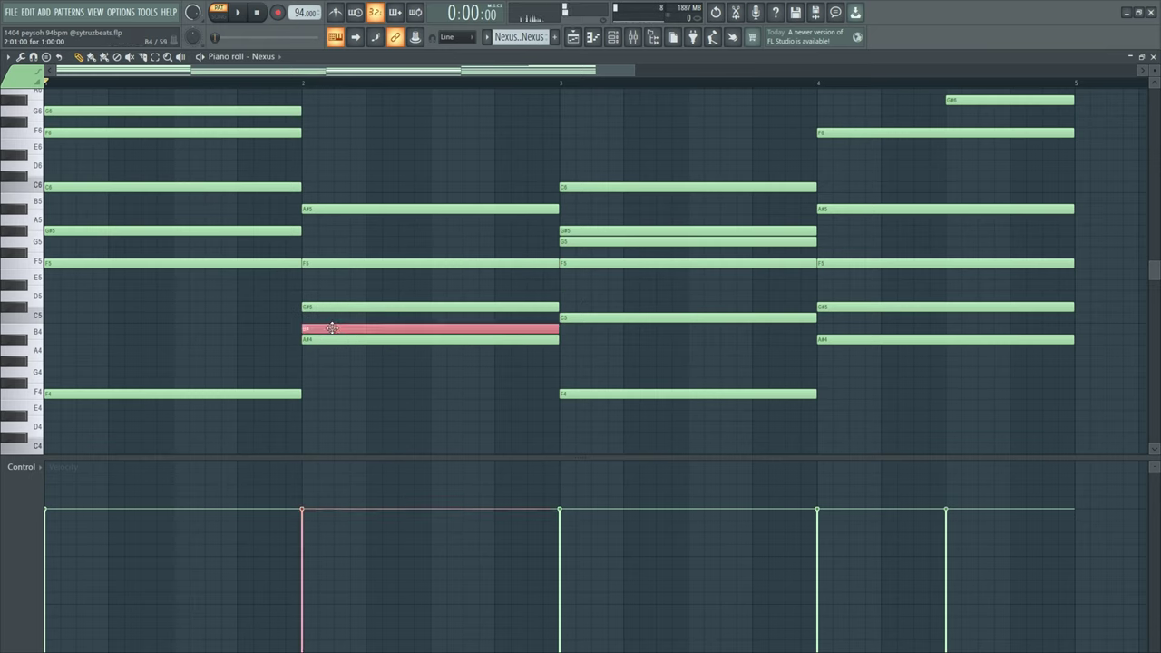
{"action": "left_click_drag", "start_coordinate": [332, 328], "coordinate": [337, 207]}
Step: Duplicate the bar 1 G6 note, place the copy in bar 3 and lower it one octave to G5
{"action": "scroll", "coordinate": [461, 254], "scroll_direction": "up", "scroll_amount": 1}
{"action": "scroll", "coordinate": [462, 254], "scroll_direction": "down", "scroll_amount": 2}
{"action": "scroll", "coordinate": [375, 291], "scroll_direction": "up", "scroll_amount": 1}
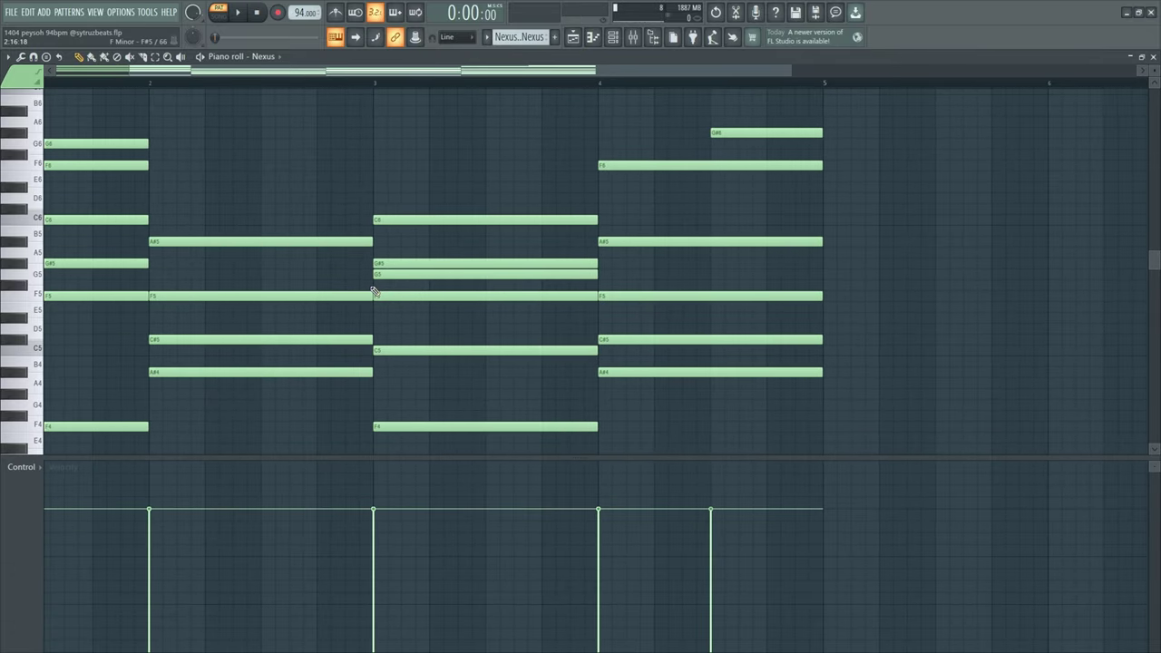
{"action": "scroll", "coordinate": [367, 286], "scroll_direction": "down", "scroll_amount": 2}
{"action": "scroll", "coordinate": [173, 244], "scroll_direction": "up", "scroll_amount": 1}
{"action": "scroll", "coordinate": [156, 147], "scroll_direction": "down", "scroll_amount": 1}
{"action": "left_click", "coordinate": [136, 144], "text": "ctrl"}
{"action": "key", "text": "ctrl+b"}
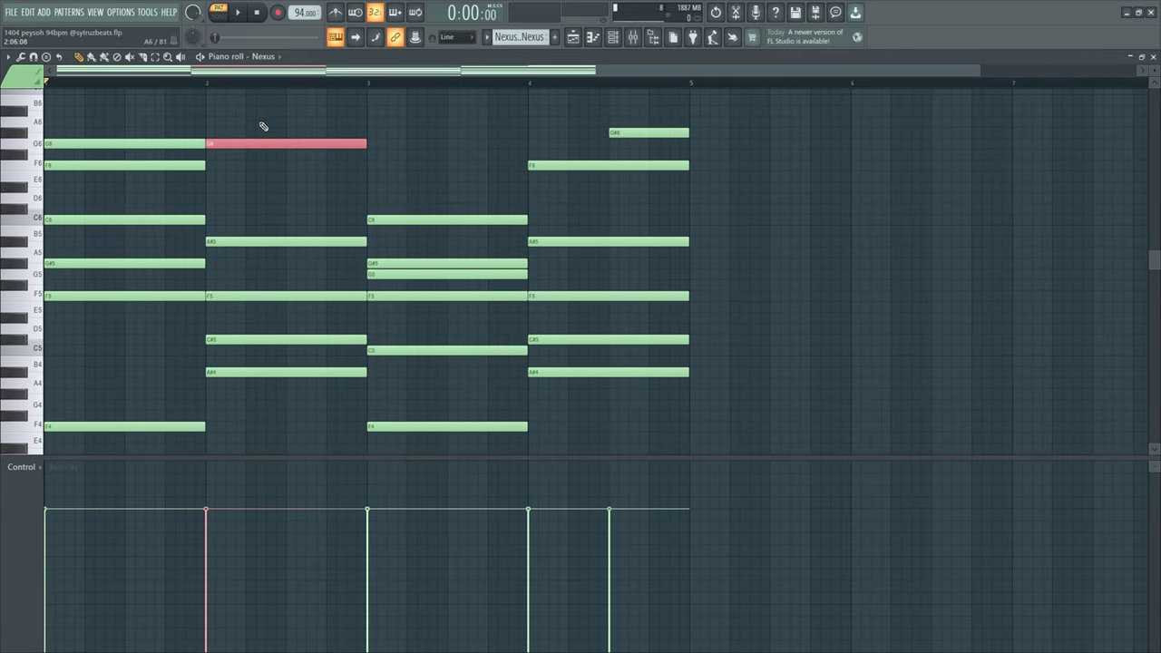
{"action": "left_click_drag", "start_coordinate": [244, 142], "coordinate": [410, 138]}
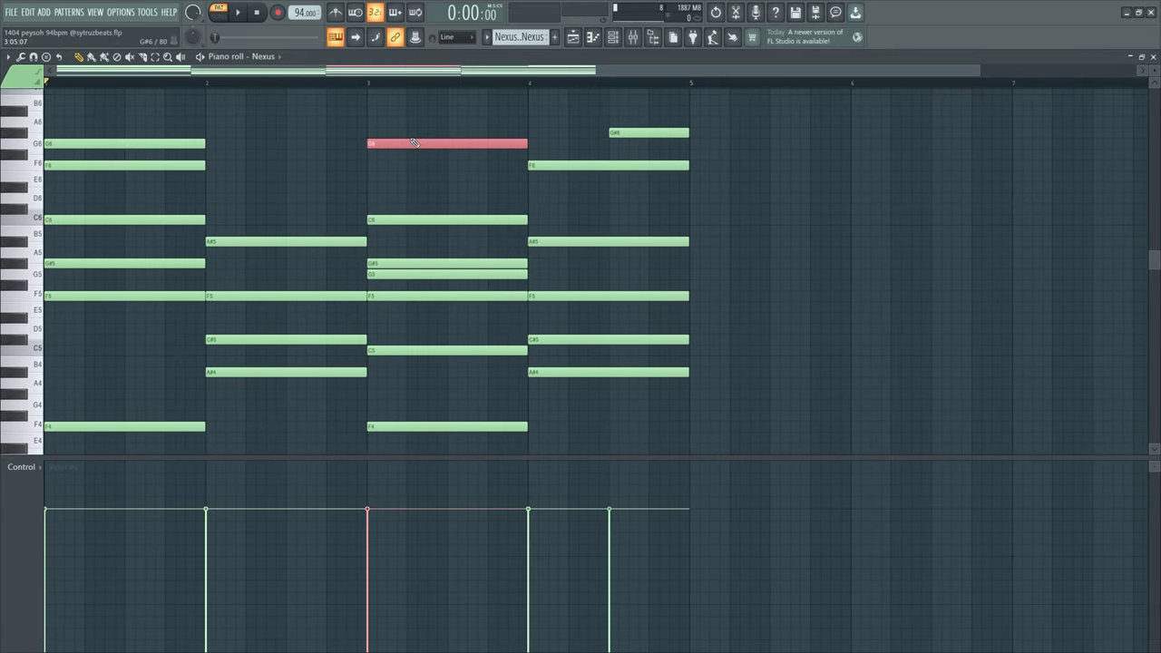
{"action": "key", "text": "ctrl+Down"}
{"action": "left_click", "coordinate": [390, 289]}
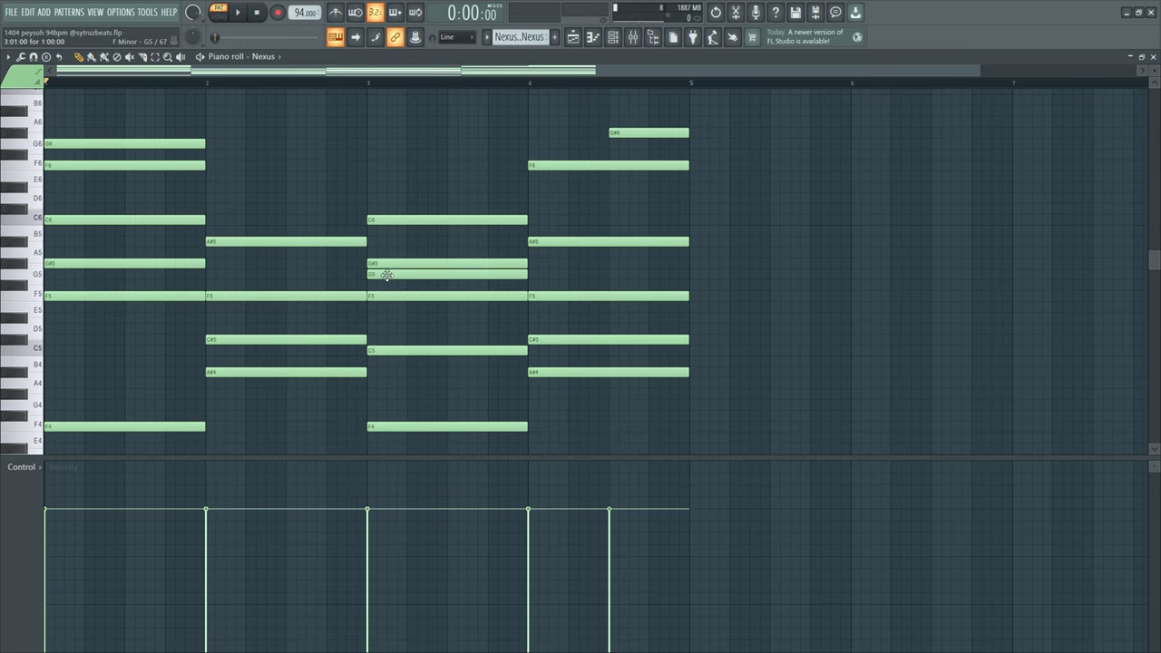
Step: Select the C6 note in bar 3 and try shifting it down one octave to C5
{"action": "scroll", "coordinate": [350, 362], "scroll_direction": "up", "scroll_amount": 3}
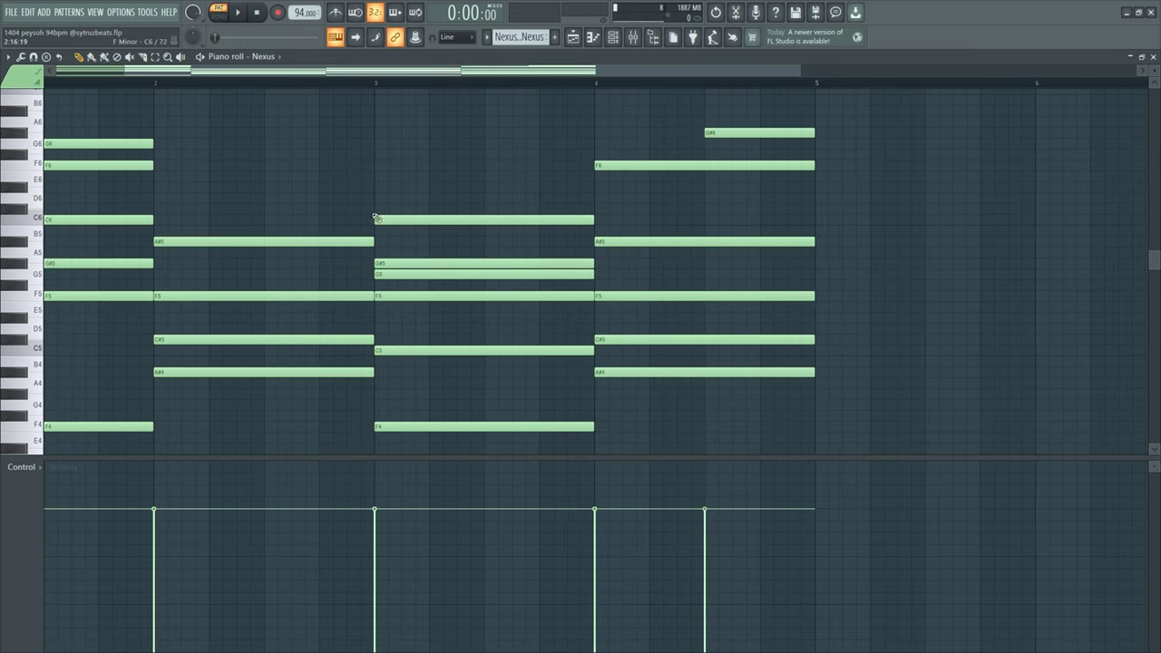
{"action": "left_click", "coordinate": [382, 220]}
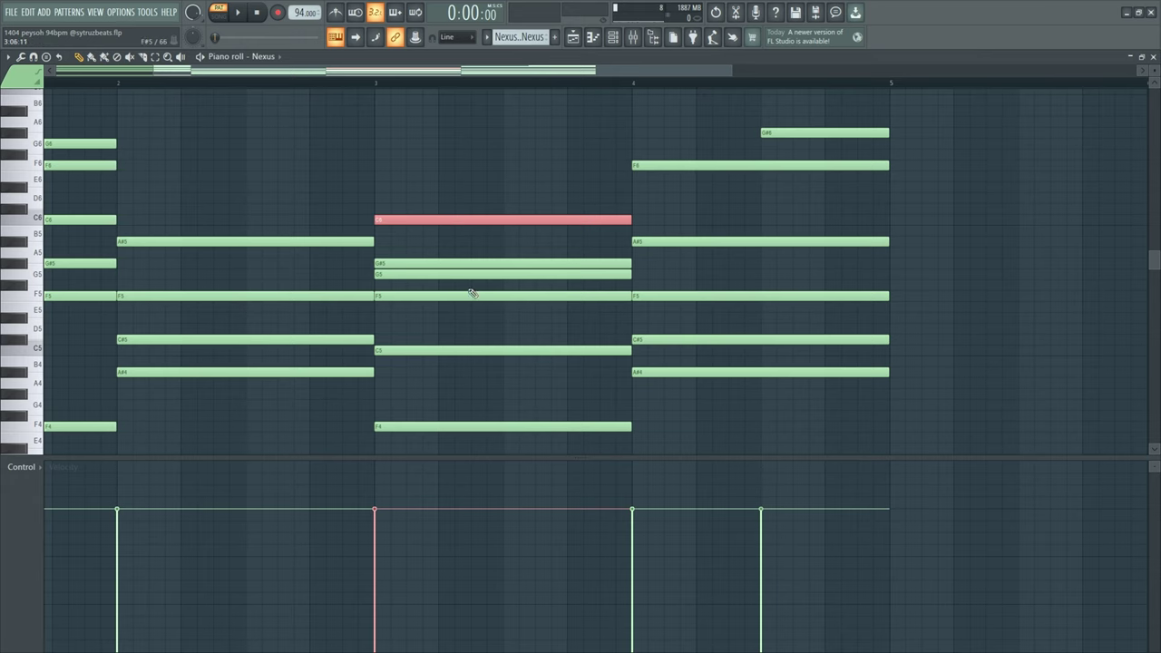
{"action": "key", "text": "ctrl+Down"}
{"action": "key", "text": "ctrl+d"}
Step: Copy the bar 2 chord of A#4, C#5, F5 and A#5 into bar 4
{"action": "scroll", "coordinate": [491, 290], "scroll_direction": "down", "scroll_amount": 3}
{"action": "scroll", "coordinate": [463, 209], "scroll_direction": "down", "scroll_amount": 1}
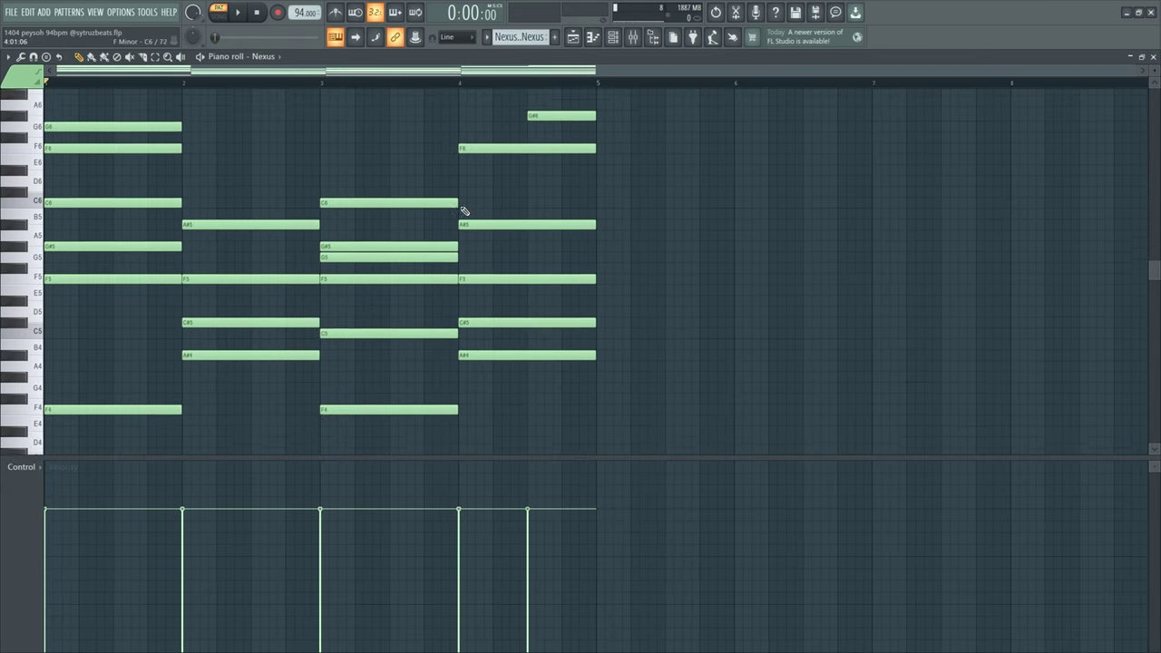
{"action": "scroll", "coordinate": [461, 204], "scroll_direction": "up", "scroll_amount": 1}
{"action": "scroll", "coordinate": [226, 290], "scroll_direction": "up", "scroll_amount": 2}
{"action": "left_click_drag", "start_coordinate": [226, 227], "coordinate": [179, 381]}
{"action": "mouse_move", "coordinate": [179, 298]}
{"action": "left_mouse_down"}
{"action": "mouse_move", "coordinate": [559, 278]}
{"action": "mouse_move", "coordinate": [559, 298]}
{"action": "left_mouse_up"}
{"action": "key", "text": "ctrl+d"}
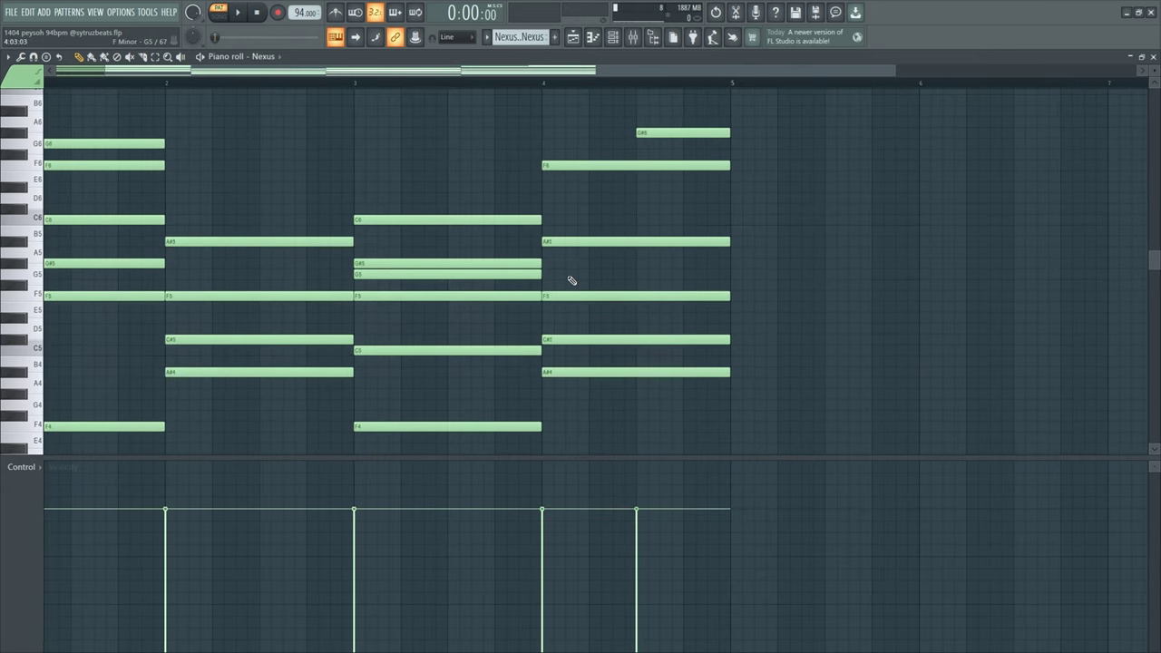
Step: Examine the high F6 and G#6 notes added on top of the chord in bar 4
{"action": "scroll", "coordinate": [571, 280], "scroll_direction": "up", "scroll_amount": 1}
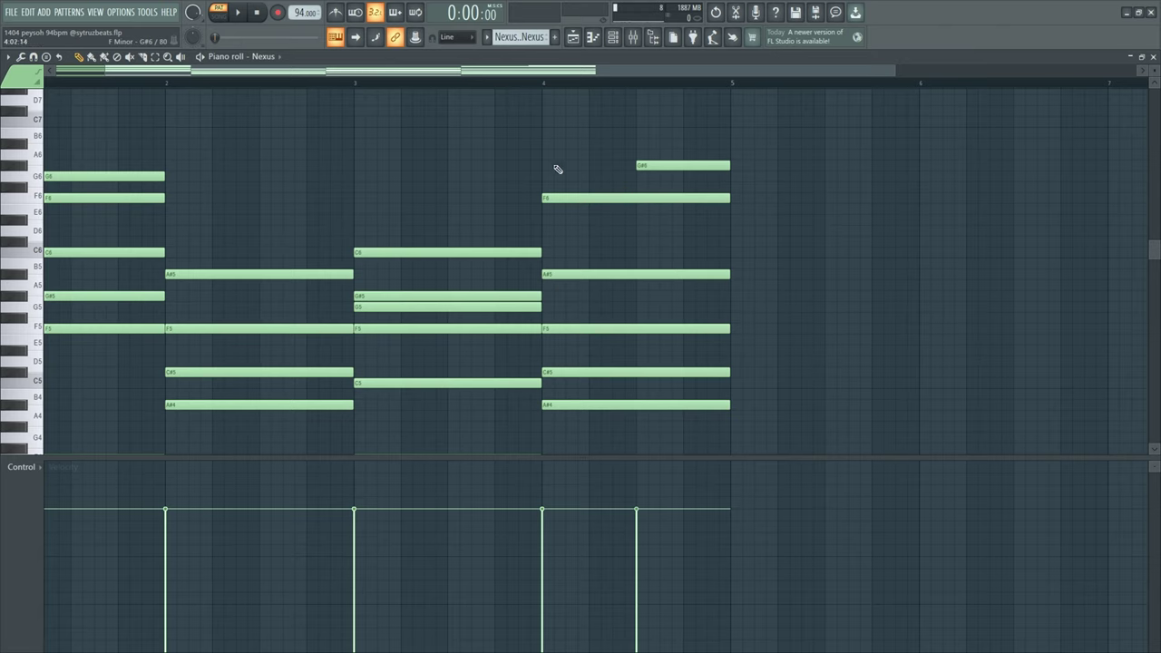
{"action": "scroll", "coordinate": [539, 332], "scroll_direction": "up", "scroll_amount": 2}
{"action": "scroll", "coordinate": [539, 331], "scroll_direction": "down", "scroll_amount": 2}
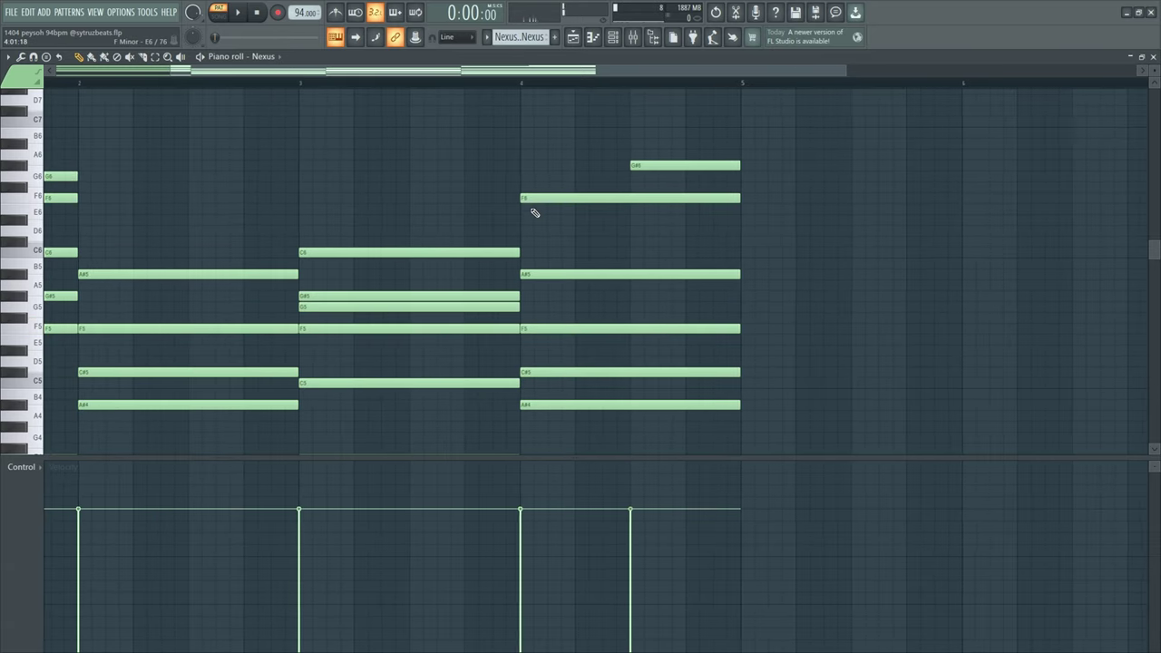
{"action": "scroll", "coordinate": [580, 191], "scroll_direction": "down", "scroll_amount": 1}
{"action": "scroll", "coordinate": [626, 195], "scroll_direction": "up", "scroll_amount": 1}
{"action": "scroll", "coordinate": [625, 202], "scroll_direction": "up", "scroll_amount": 1}
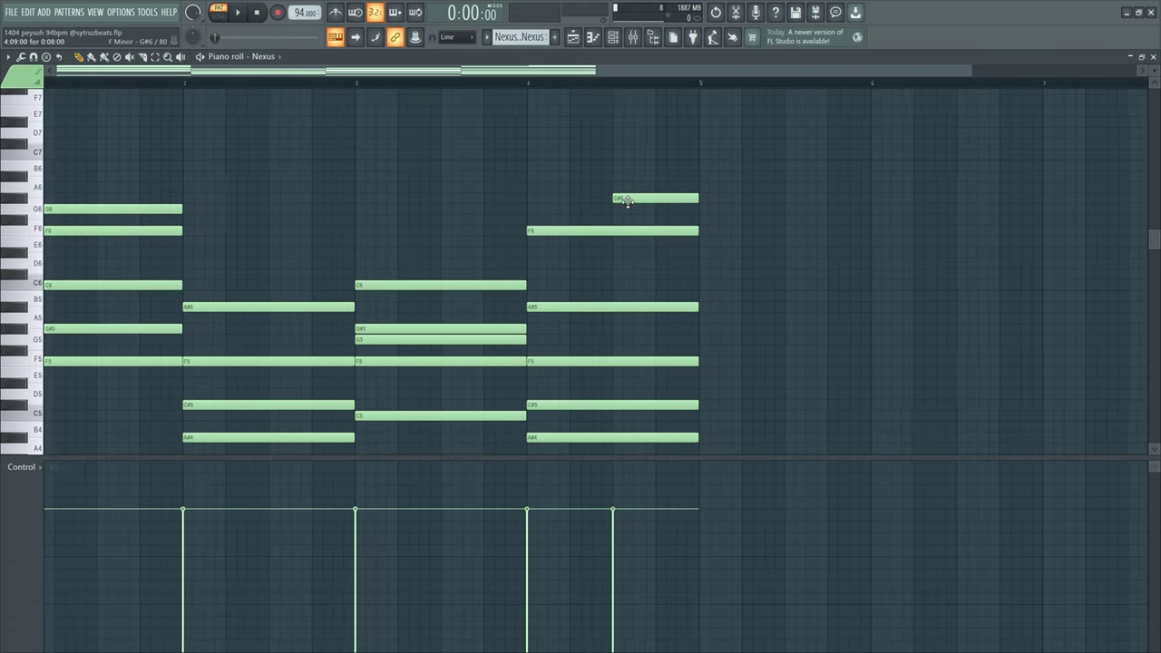
Step: Examine the full four-bar Nexus chord progression and play it back from the start
{"action": "scroll", "coordinate": [614, 208], "scroll_direction": "down", "scroll_amount": 1}
{"action": "scroll", "coordinate": [671, 228], "scroll_direction": "up", "scroll_amount": 3}
{"action": "scroll", "coordinate": [743, 198], "scroll_direction": "down", "scroll_amount": 2}
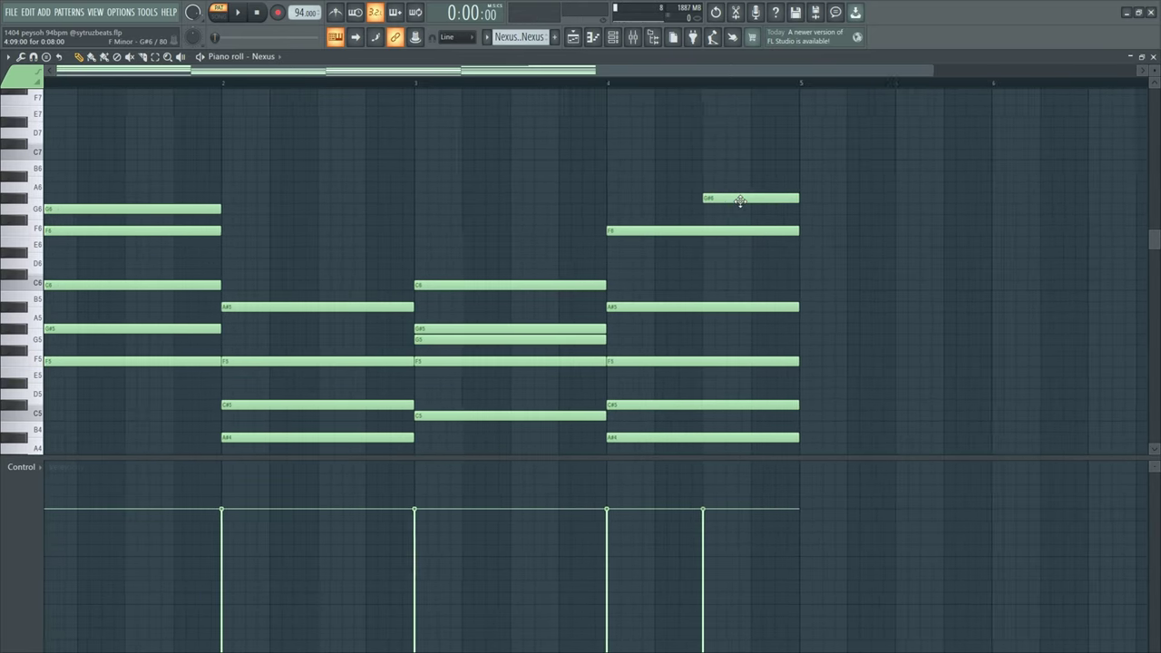
{"action": "scroll", "coordinate": [41, 262], "scroll_direction": "up", "scroll_amount": 1}
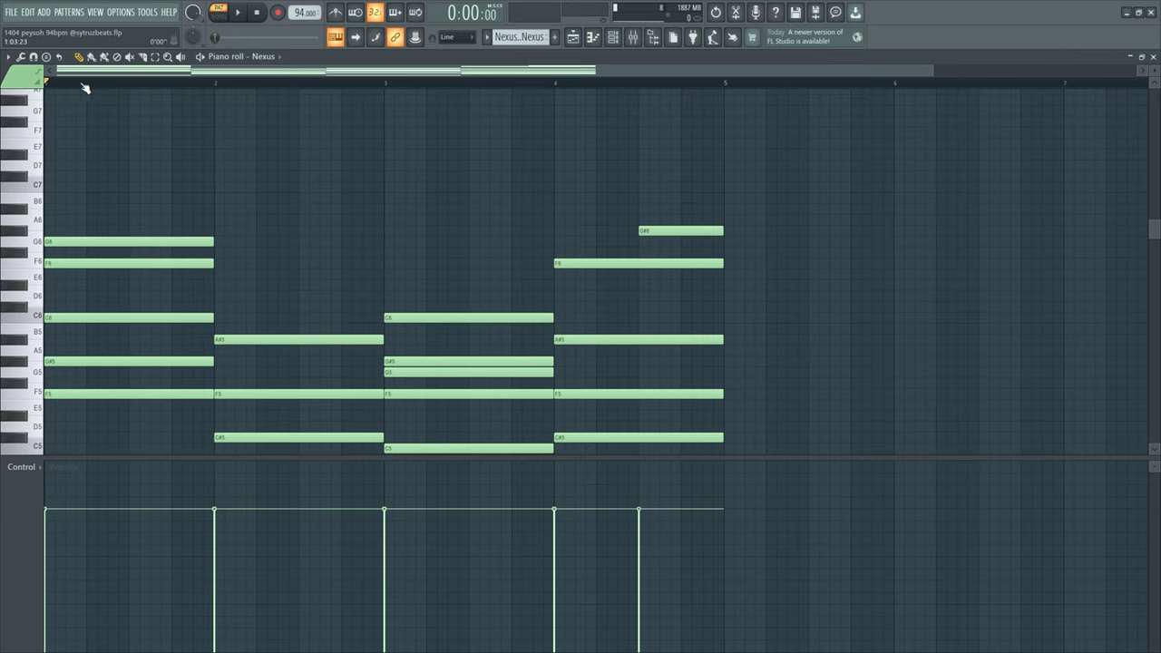
{"action": "scroll", "coordinate": [181, 273], "scroll_direction": "down", "scroll_amount": 3}
{"action": "scroll", "coordinate": [378, 329], "scroll_direction": "down", "scroll_amount": 1}
{"action": "key", "text": "space"}
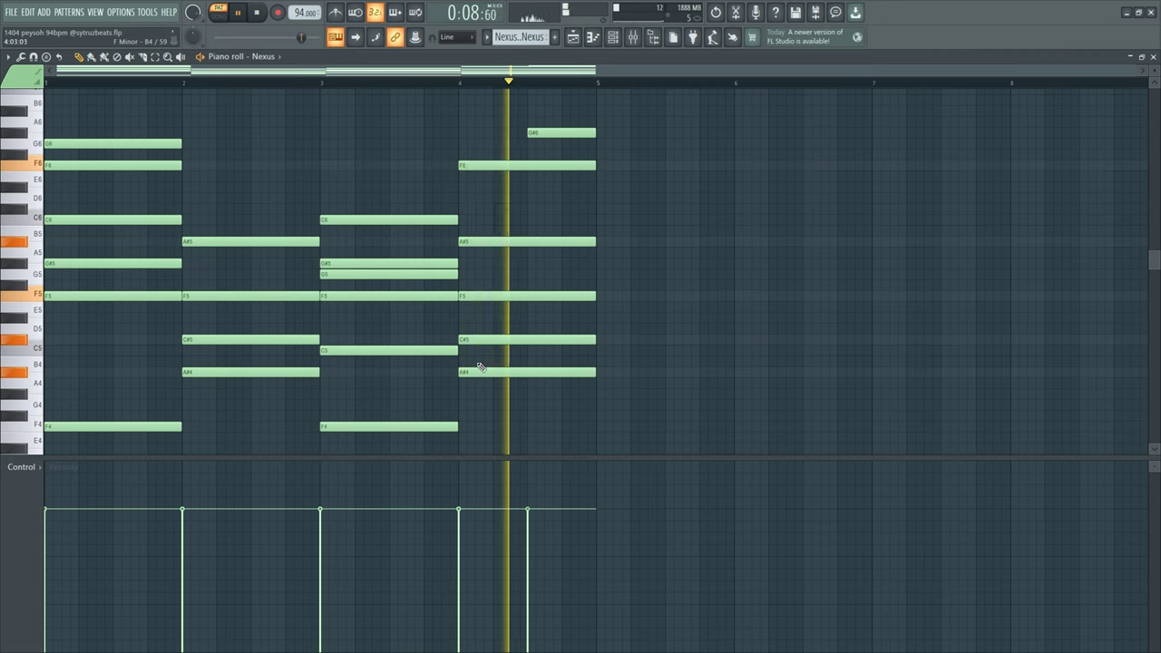
{"action": "key", "text": "space"}
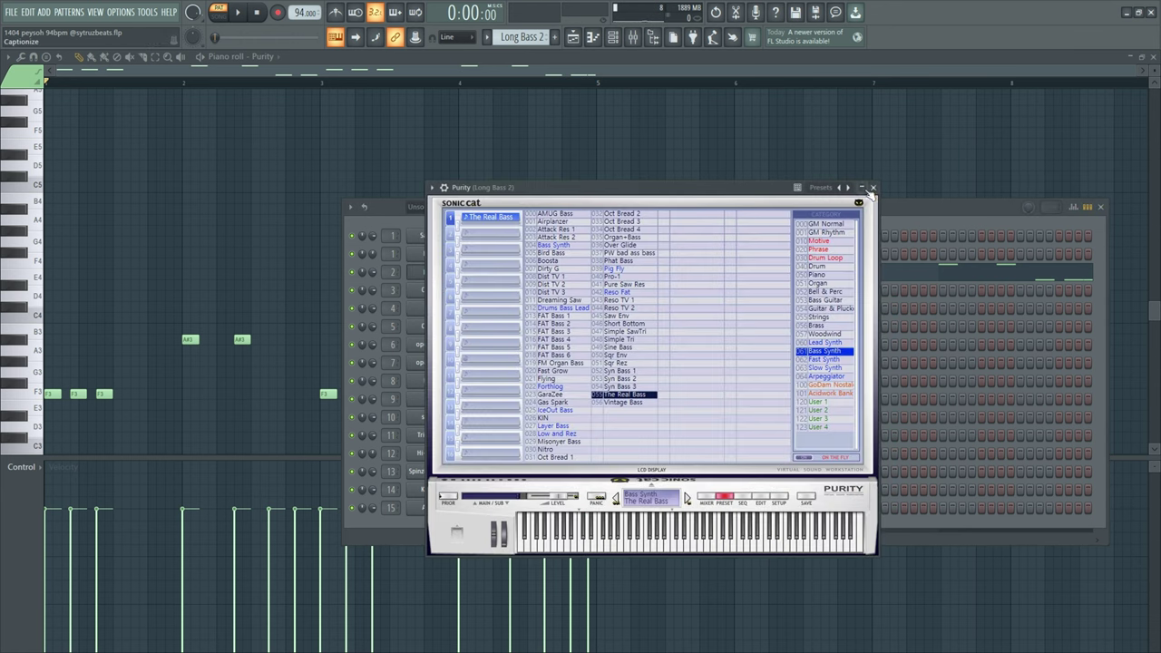
Step: Close the Purity instrument window, glance through the list of available plugins, and close the channel rack
{"action": "left_click", "coordinate": [872, 187]}
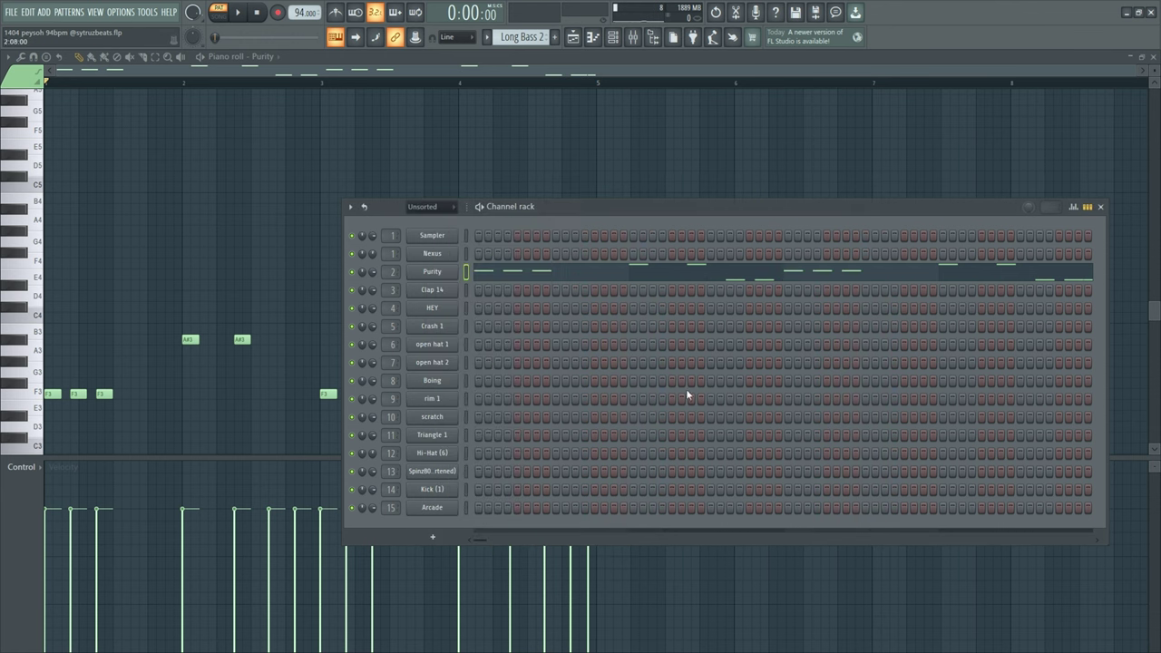
{"action": "left_click", "coordinate": [427, 525]}
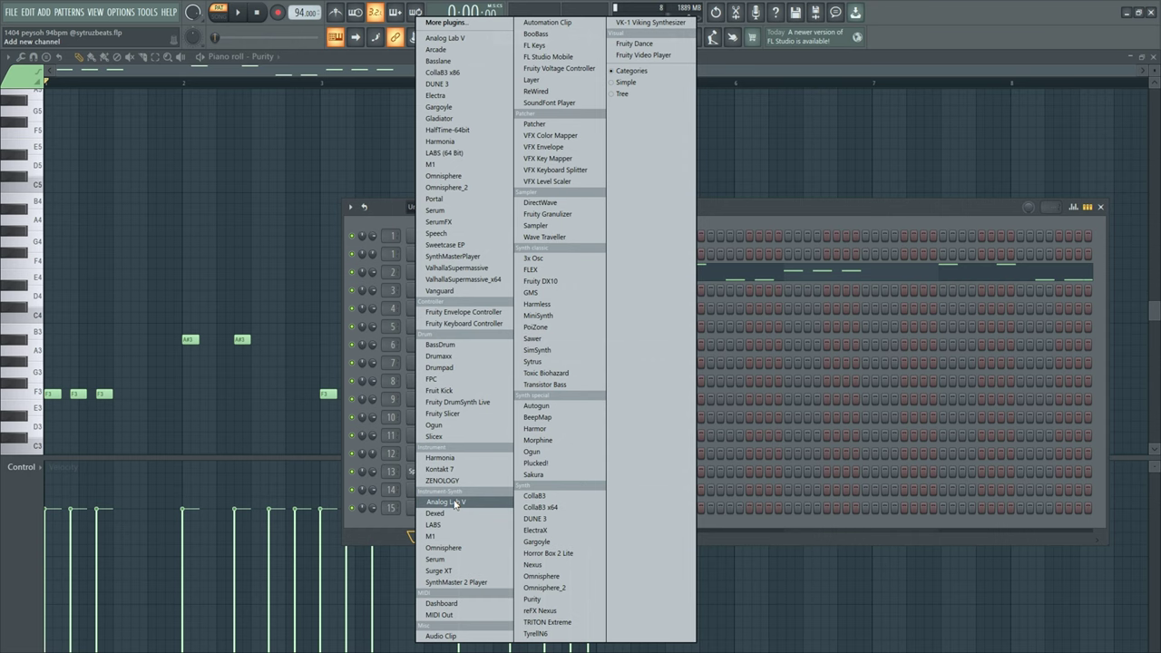
{"action": "left_click", "coordinate": [1097, 209]}
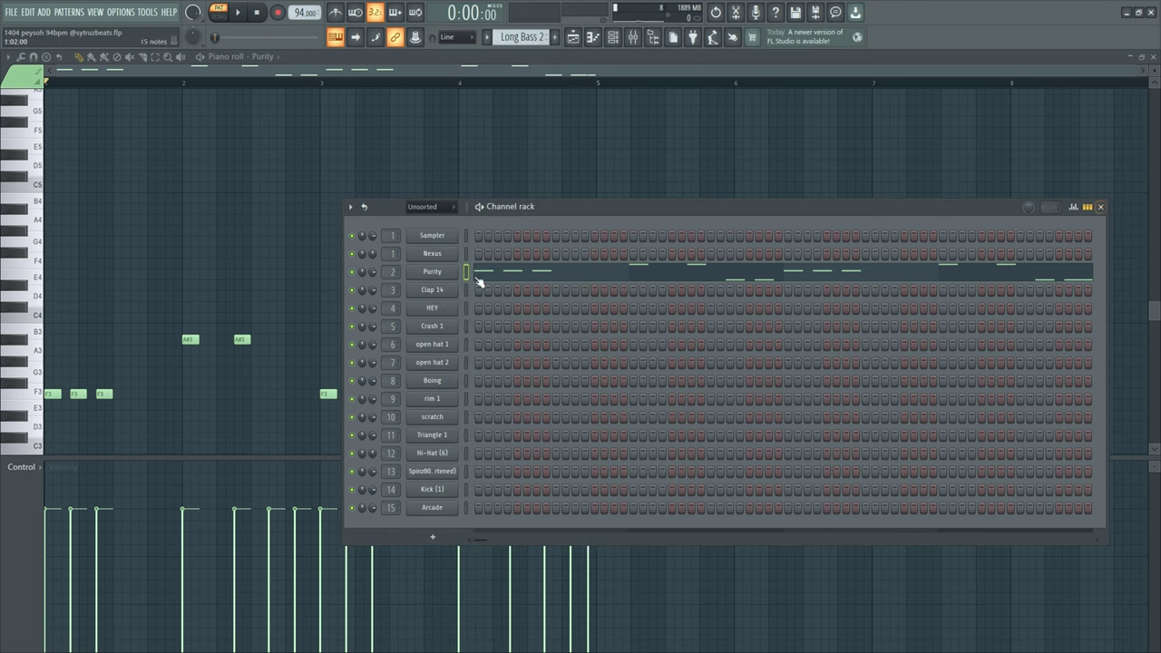
{"action": "left_click", "coordinate": [1099, 207]}
Step: Select the three bass notes in bar 1, shift them up two octaves to F5, and return them to F3
{"action": "scroll", "coordinate": [226, 290], "scroll_direction": "down", "scroll_amount": 3}
{"action": "left_click_drag", "start_coordinate": [214, 277], "coordinate": [44, 323]}
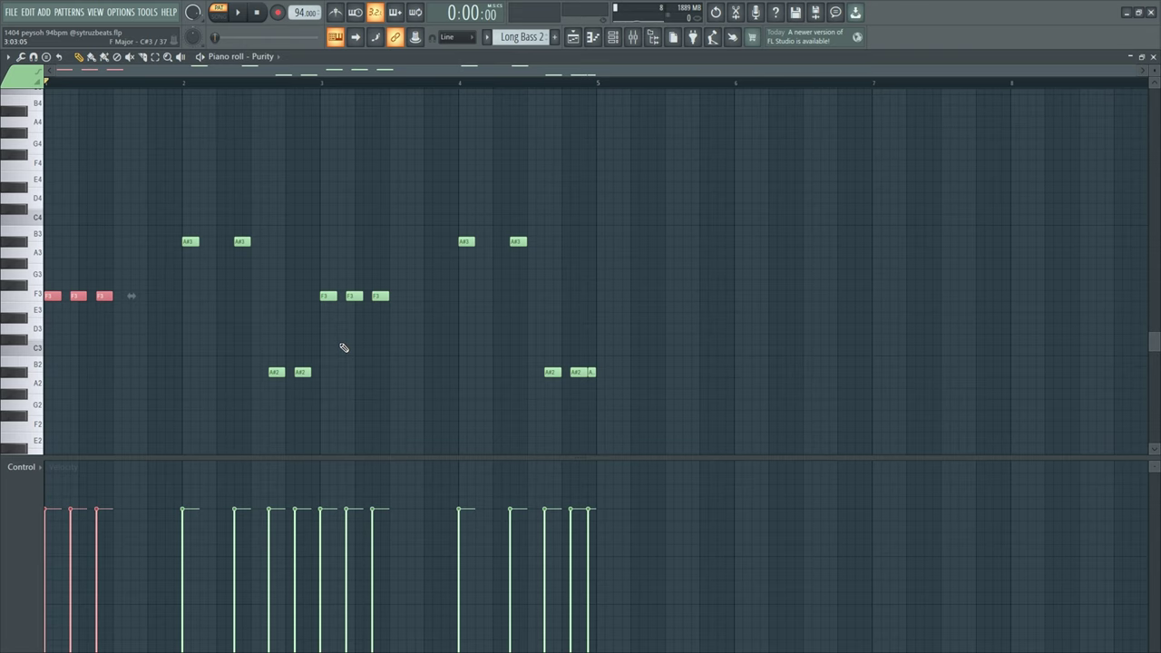
{"action": "scroll", "coordinate": [3, 335], "scroll_direction": "up", "scroll_amount": 3}
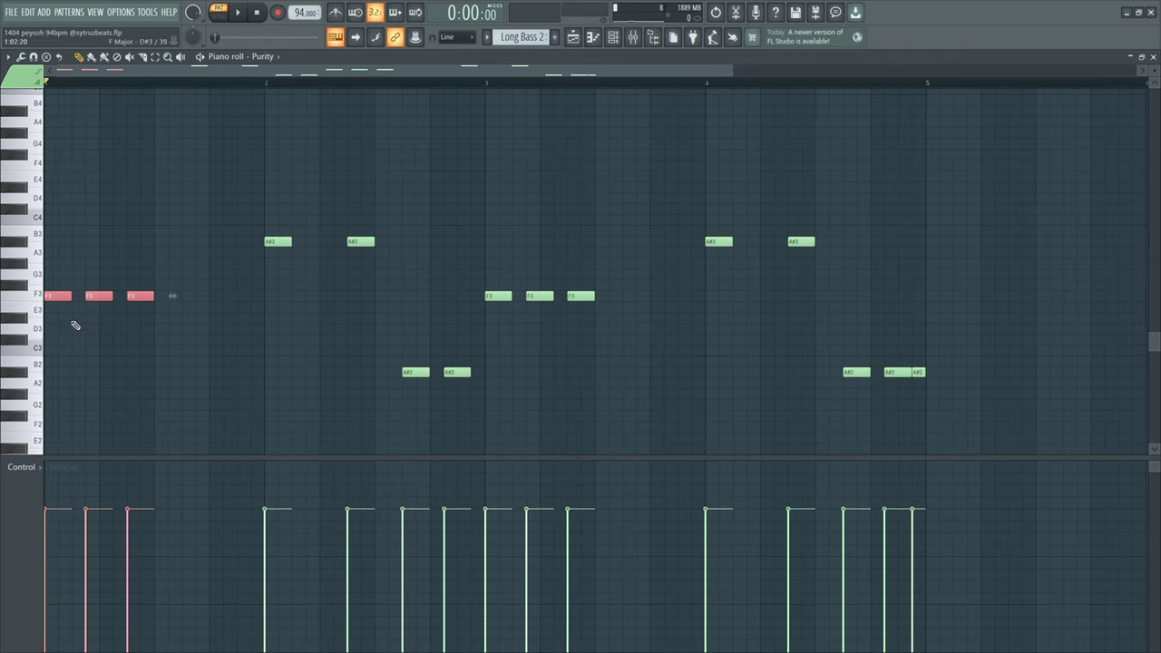
{"action": "key", "text": "ctrl+Up"}
{"action": "key", "text": "ctrl+Up"}
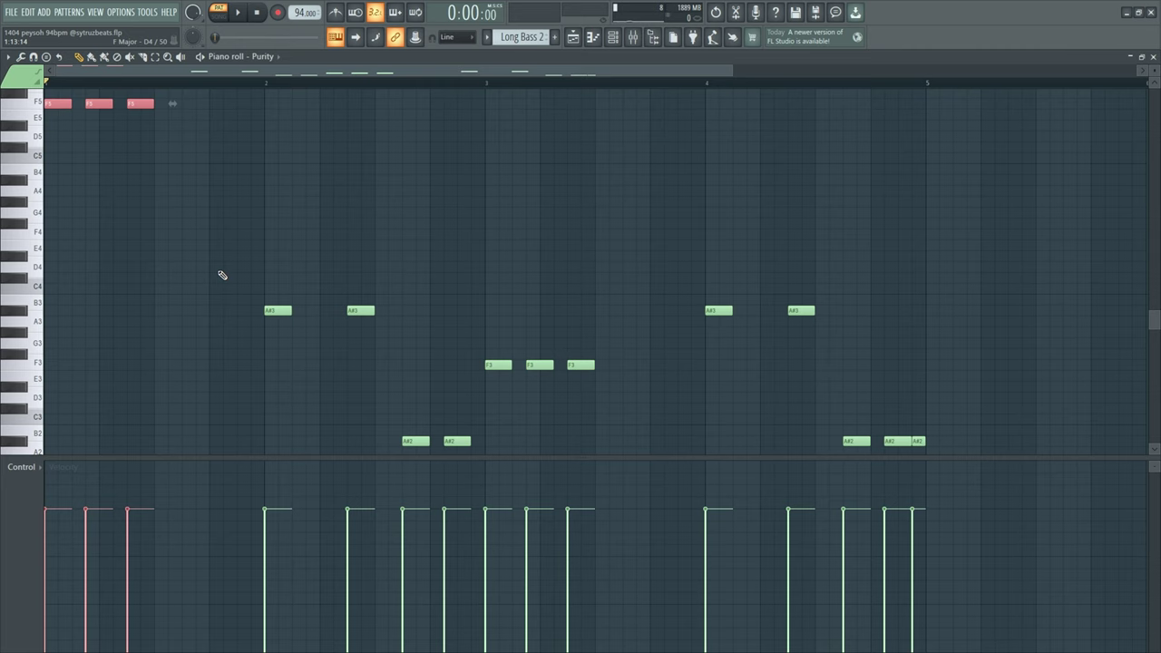
{"action": "key", "text": "ctrl+Down"}
{"action": "key", "text": "ctrl+Down"}
Step: Select the two A#3 bass notes in bar 2, try them one octave lower at A#2, and restore them to A#3
{"action": "left_click_drag", "start_coordinate": [160, 284], "coordinate": [415, 346]}
{"action": "scroll", "coordinate": [377, 339], "scroll_direction": "down", "scroll_amount": 2}
{"action": "key", "text": "ctrl+Down"}
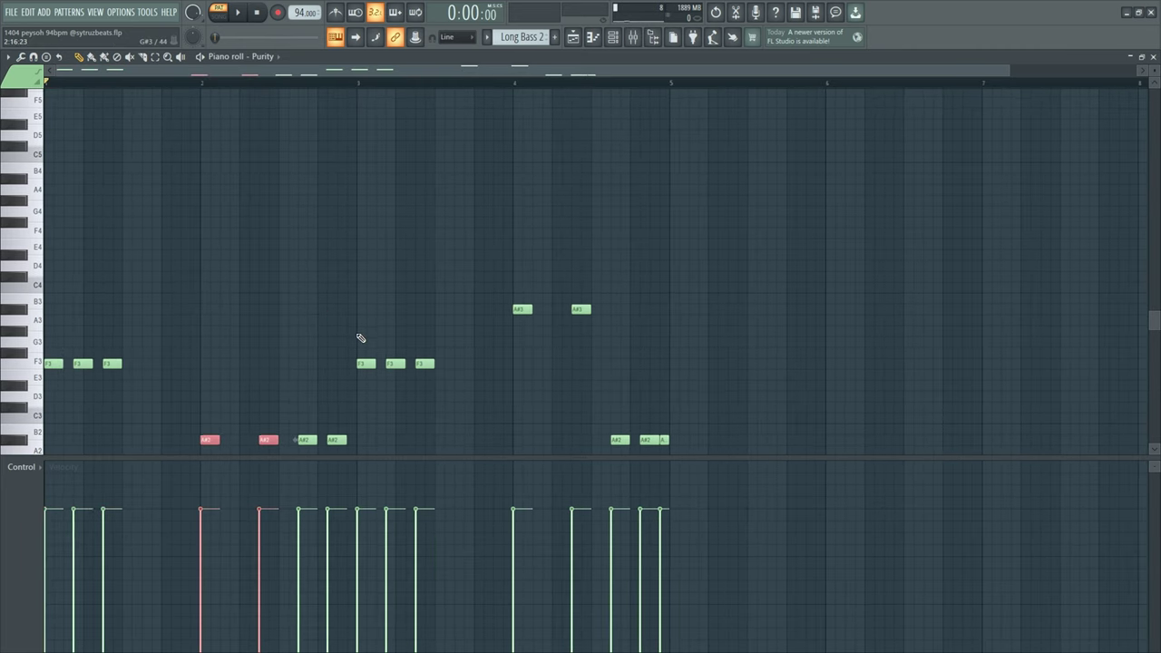
{"action": "scroll", "coordinate": [208, 350], "scroll_direction": "down", "scroll_amount": 2}
{"action": "left_click", "coordinate": [153, 356]}
{"action": "key", "text": "ctrl+z"}
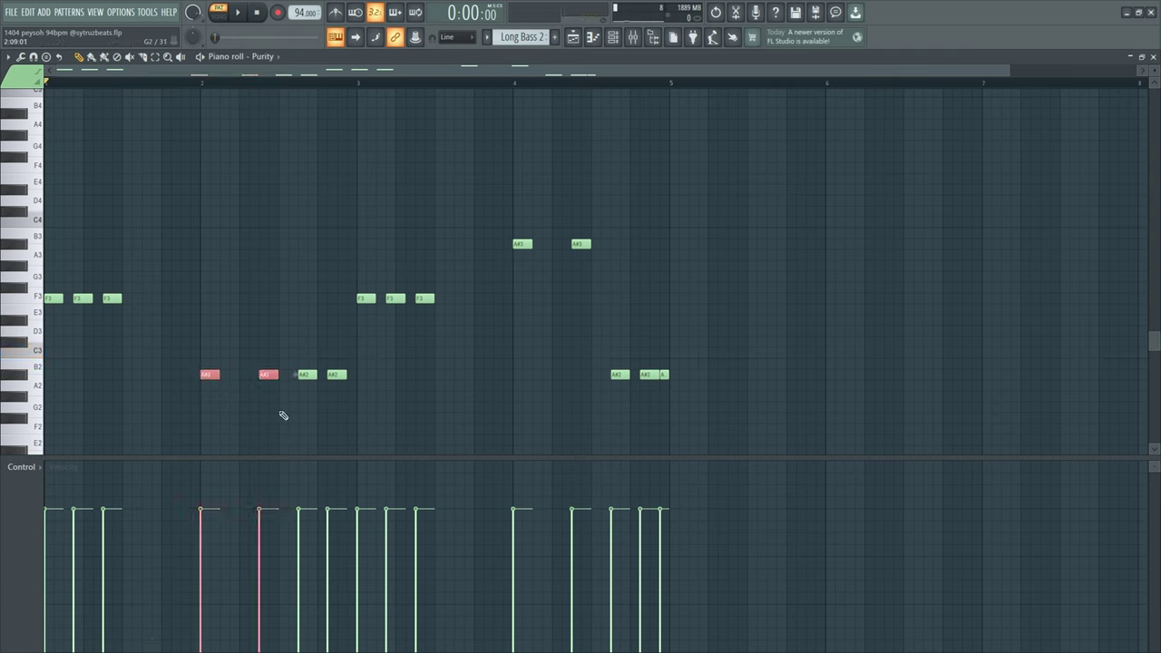
{"action": "key", "text": "ctrl+Up"}
Step: Select the last two A#2 bass notes in bar 2, raise them one octave, and return them to A#2
{"action": "left_click", "coordinate": [236, 355], "text": "ctrl"}
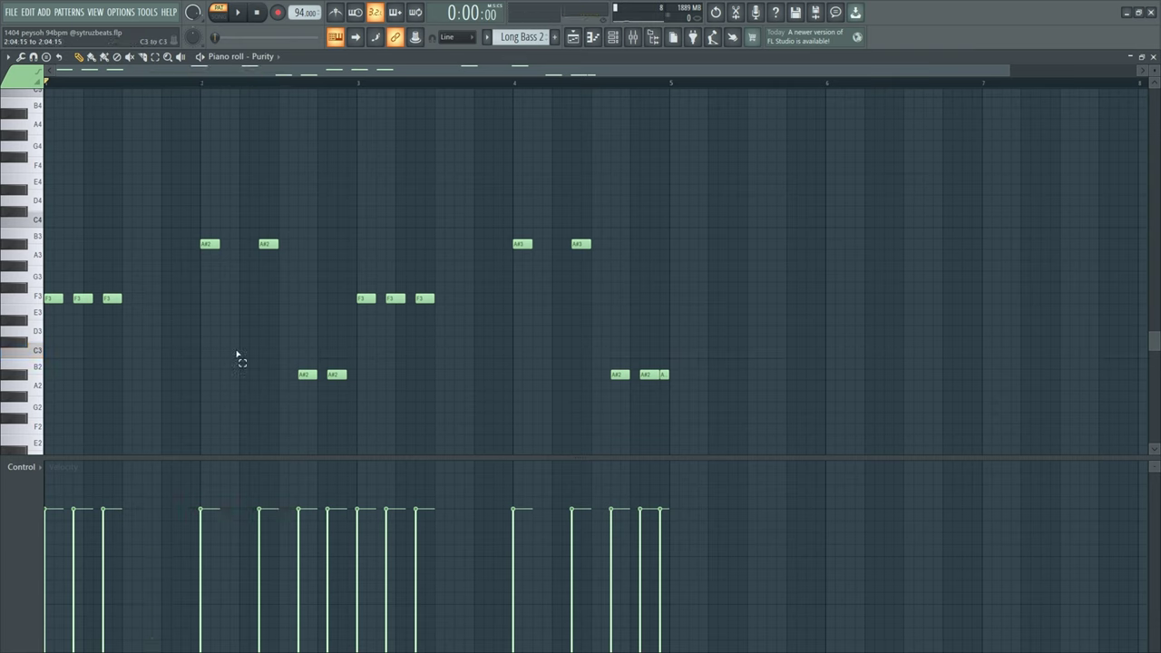
{"action": "left_click_drag", "start_coordinate": [236, 356], "coordinate": [396, 401]}
{"action": "key", "text": "ctrl+Up"}
{"action": "key", "text": "ctrl+Down"}
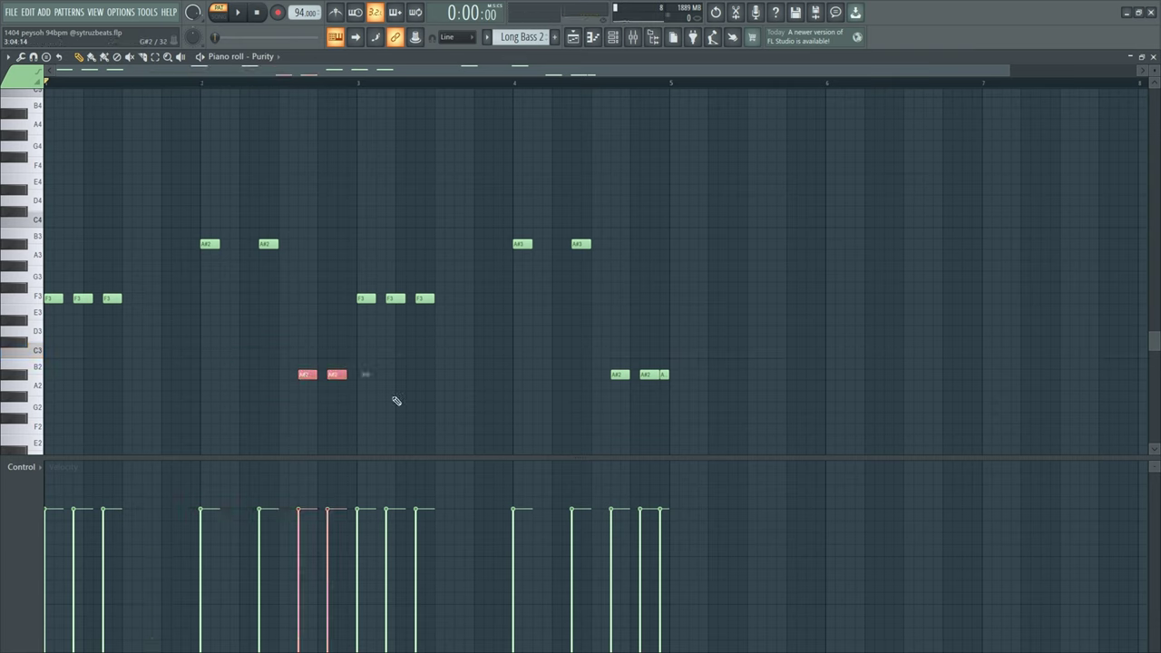
Step: Examine the A#2 bass notes at the end of bar 4 and play the Long Bass 2 pattern from the start
{"action": "left_click", "coordinate": [615, 82]}
{"action": "scroll", "coordinate": [633, 182], "scroll_direction": "up", "scroll_amount": 3}
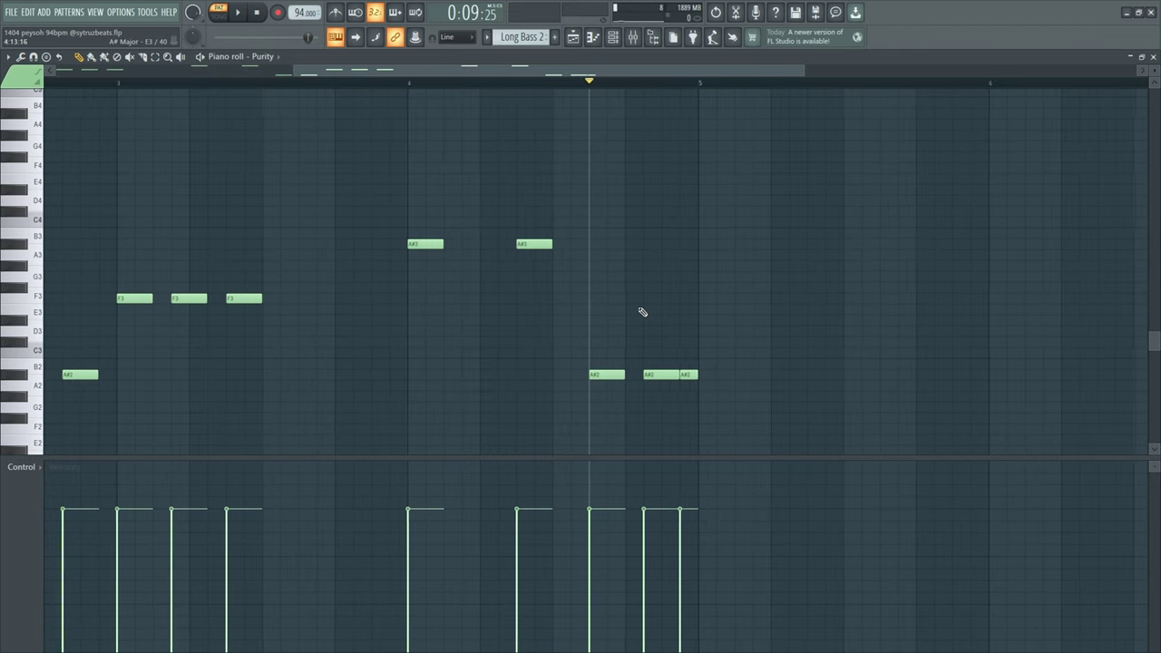
{"action": "scroll", "coordinate": [689, 373], "scroll_direction": "down", "scroll_amount": 3}
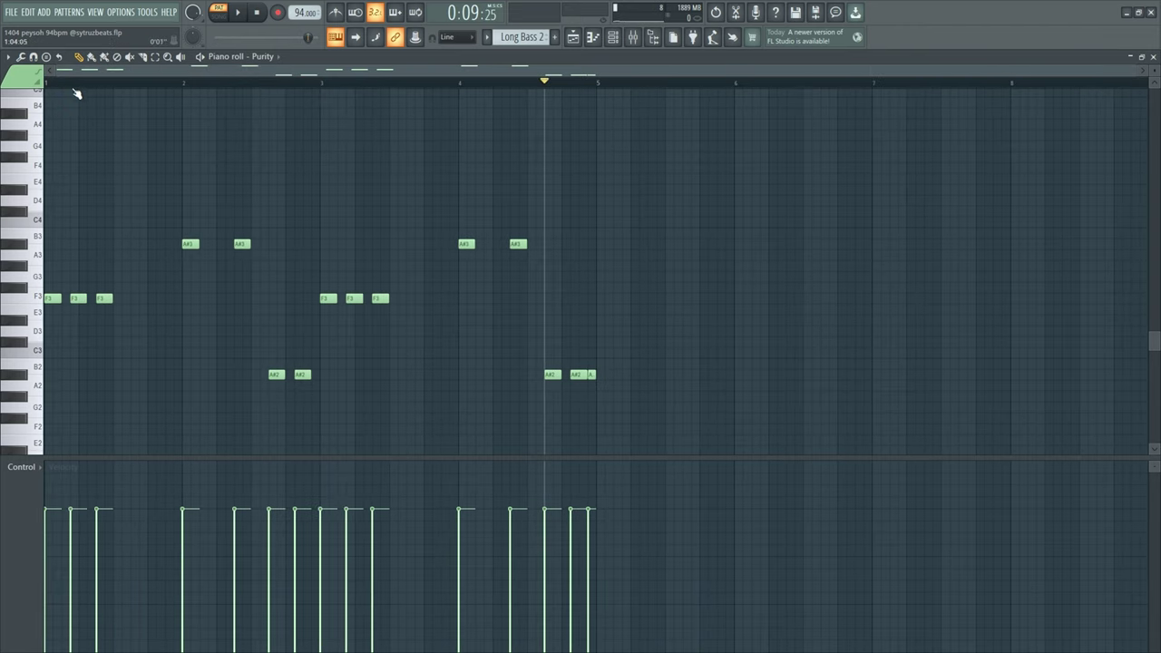
{"action": "left_click_drag", "start_coordinate": [56, 84], "coordinate": [2, 102]}
{"action": "key", "text": "space"}
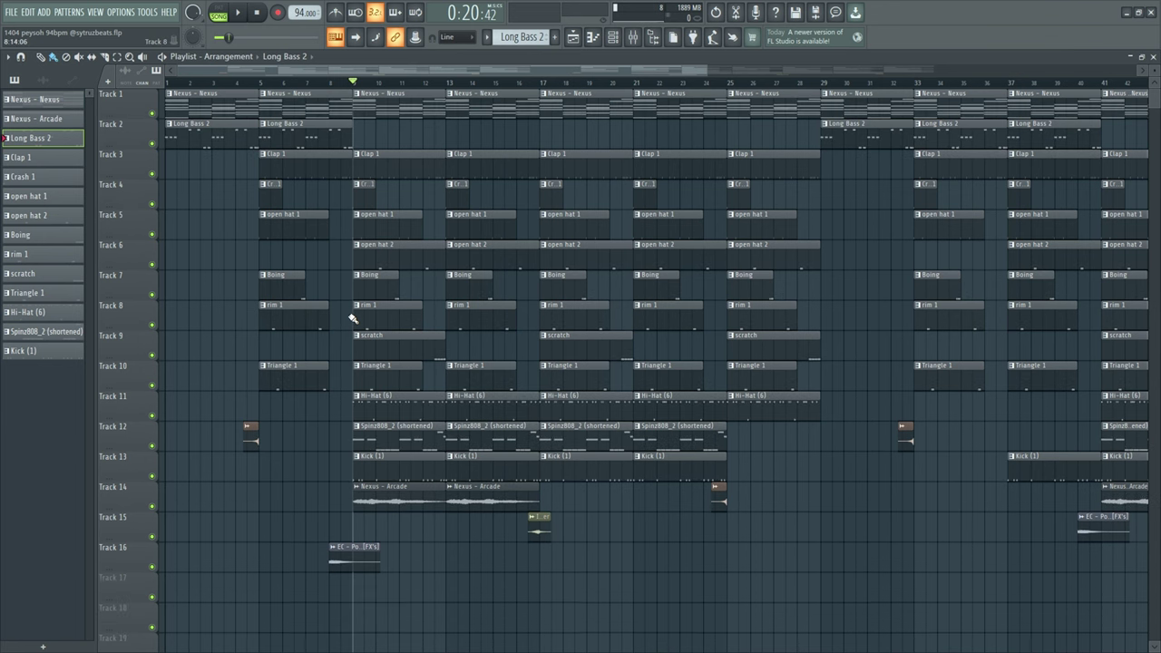
Step: Set the playlist's playback position to bar 9 and highlight the first two Long Bass 2 clips on Track 2
{"action": "key", "text": "space"}
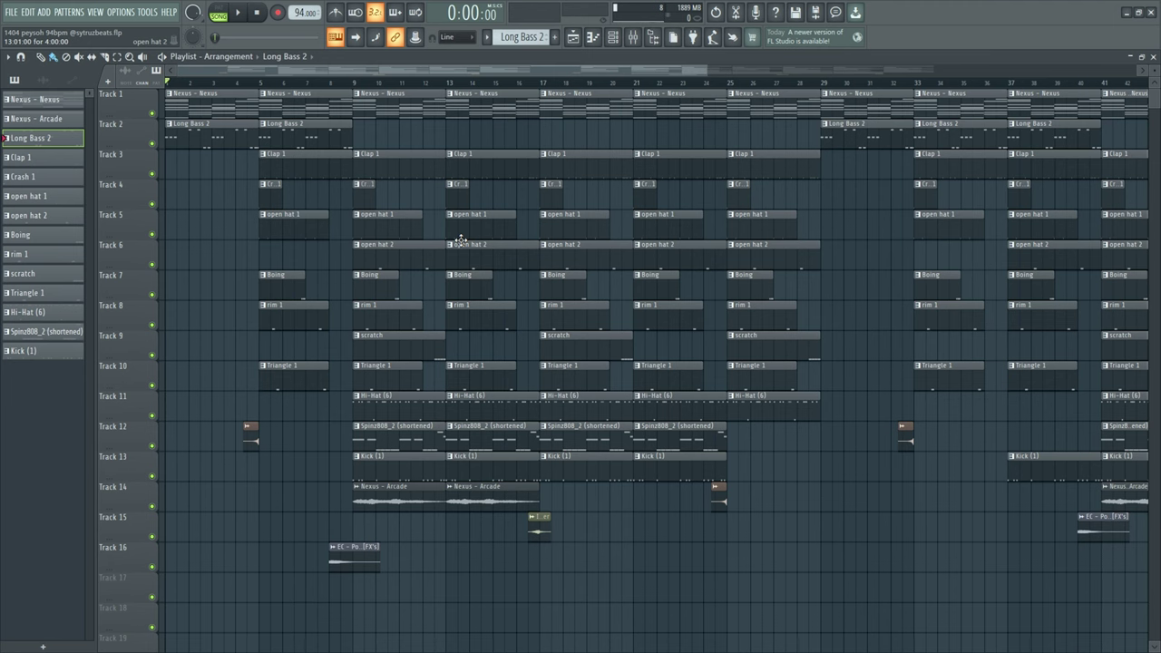
{"action": "left_click_drag", "start_coordinate": [353, 82], "coordinate": [444, 106]}
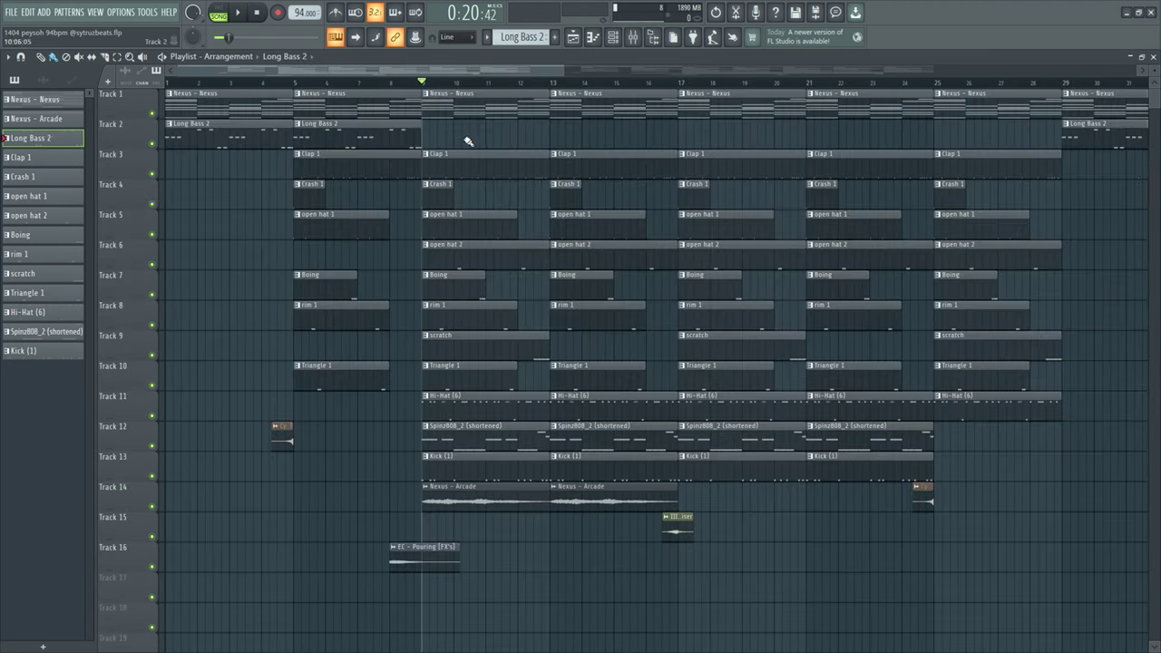
{"action": "left_click_drag", "start_coordinate": [467, 139], "coordinate": [283, 130]}
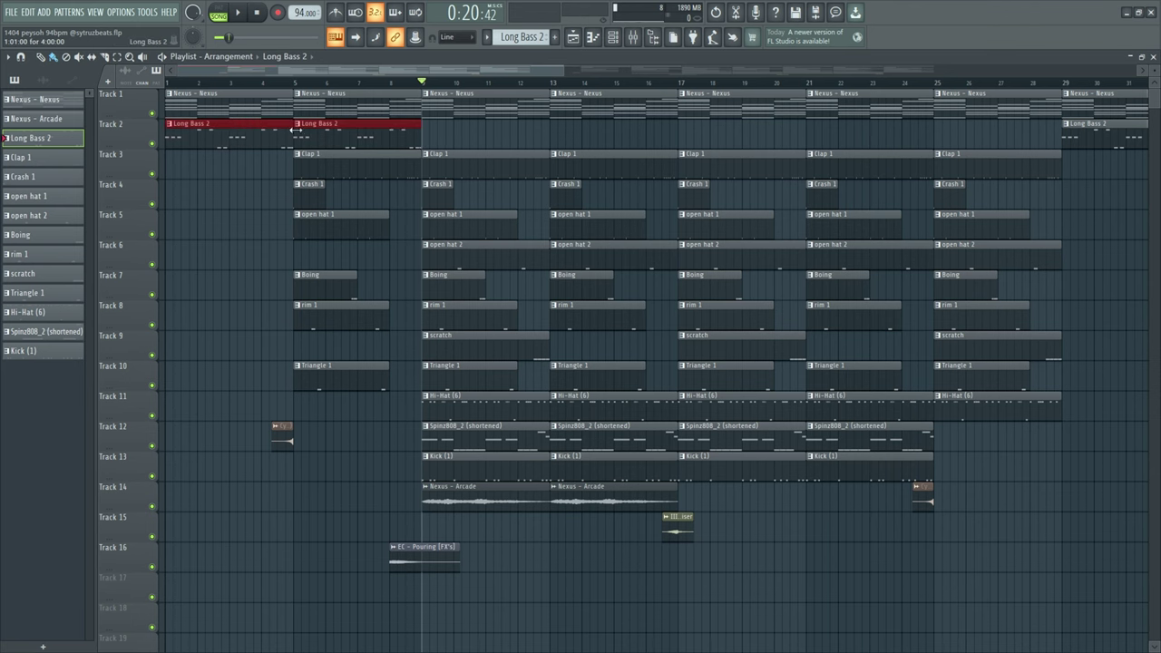
{"action": "key", "text": "ctrl+b"}
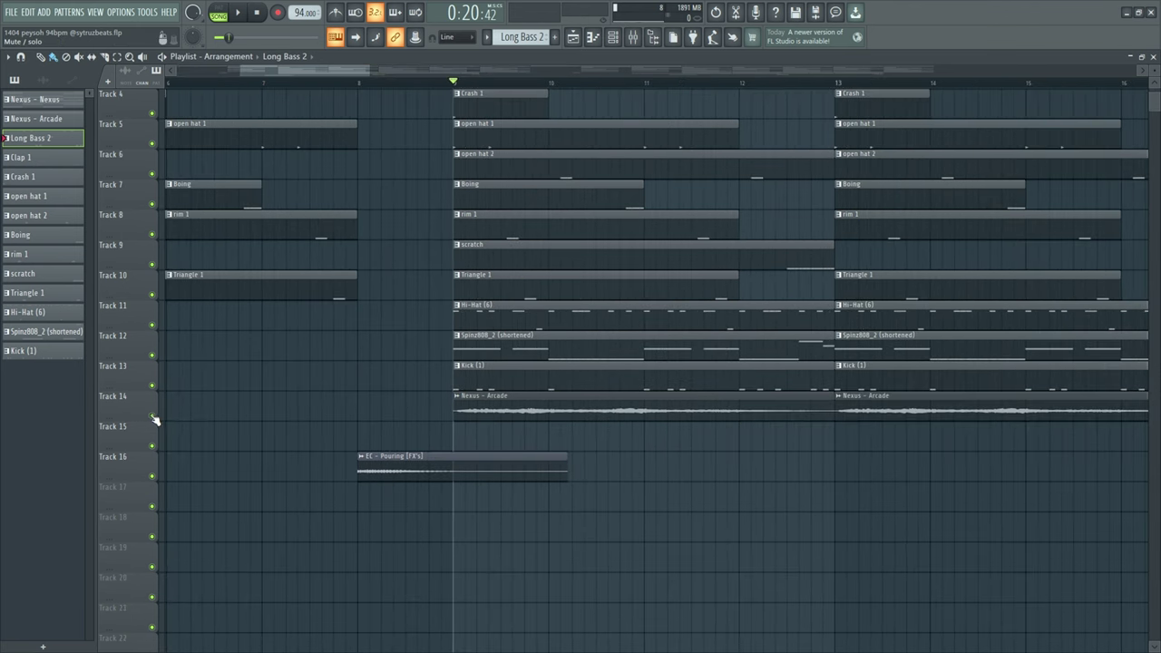
Step: Solo Track 14 to hear the Nexus - Arcade clip from bar 9, and close the clip's sample settings window
{"action": "right_click", "coordinate": [153, 416]}
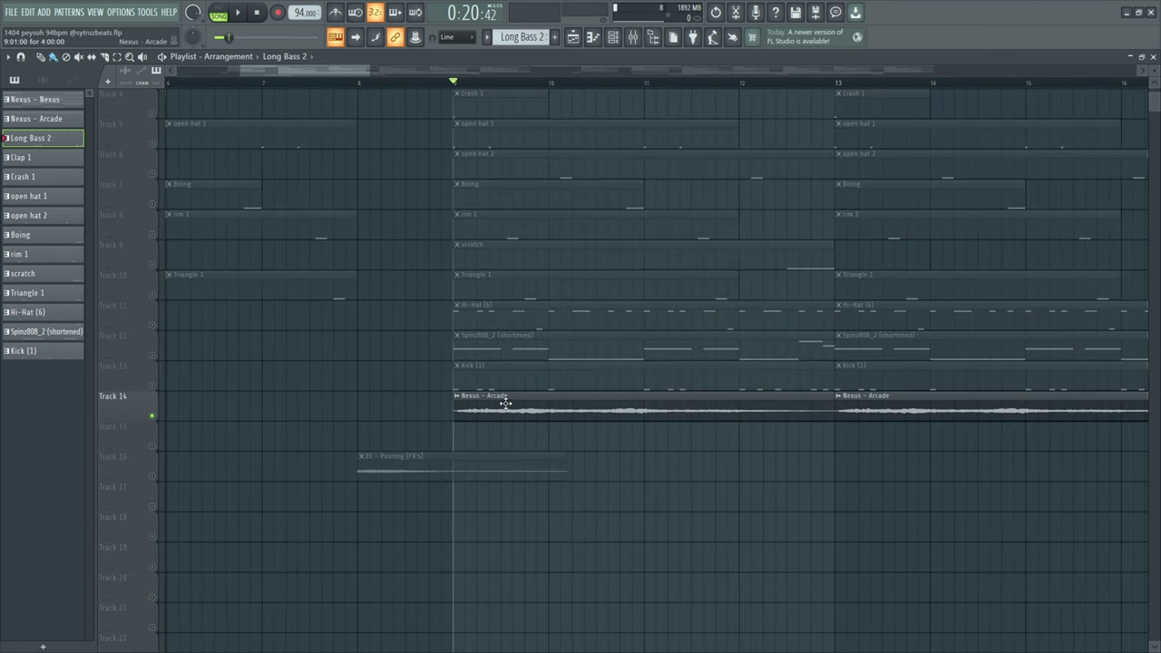
{"action": "key", "text": "space"}
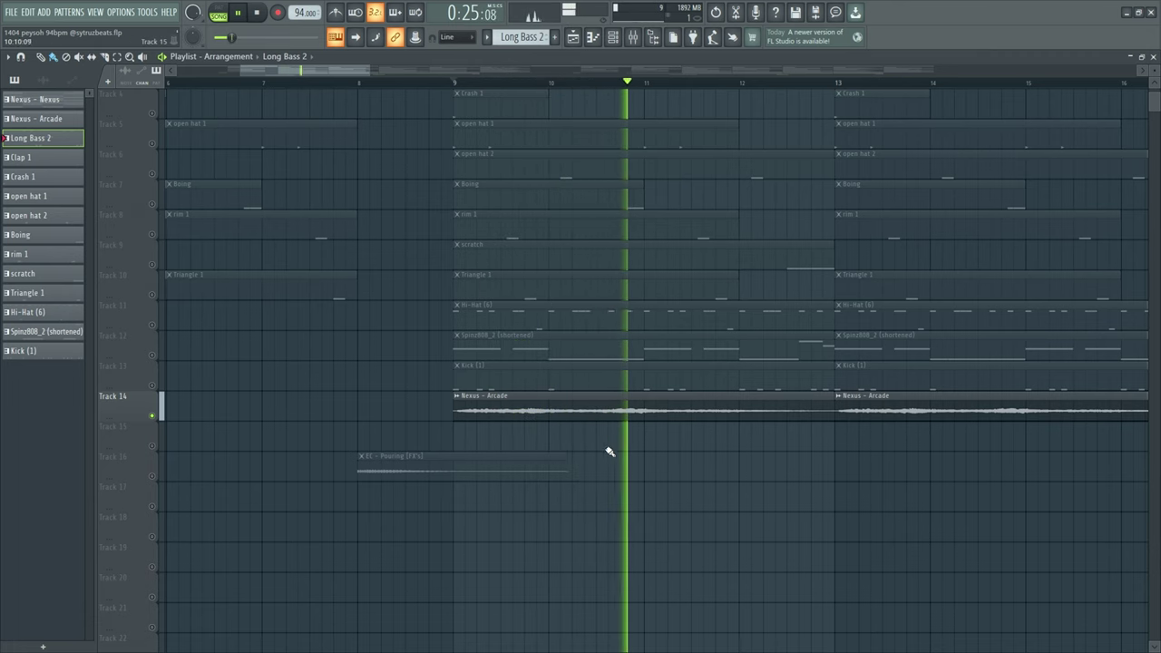
{"action": "scroll", "coordinate": [614, 452], "scroll_direction": "down", "scroll_amount": 2}
{"action": "scroll", "coordinate": [614, 453], "scroll_direction": "down", "scroll_amount": 1}
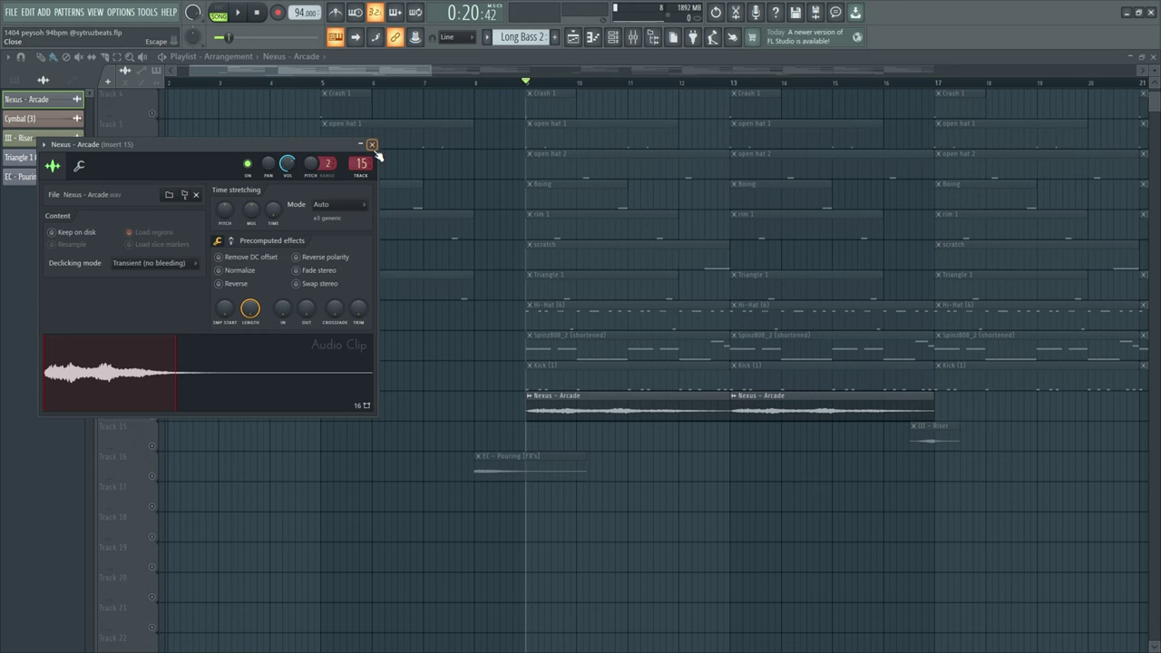
{"action": "left_click", "coordinate": [372, 145]}
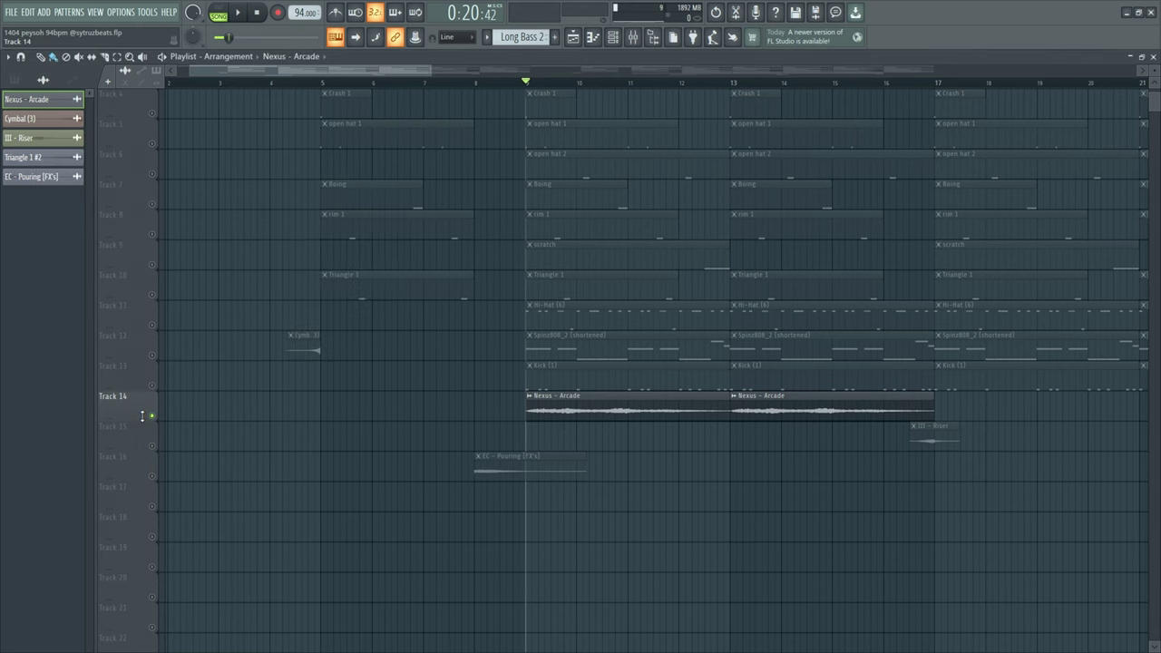
Step: Turn all tracks back on, with a copy of the Nexus - Arcade clip at bar 1 of Track 14, and play from the start
{"action": "scroll", "coordinate": [576, 419], "scroll_direction": "up", "scroll_amount": 1}
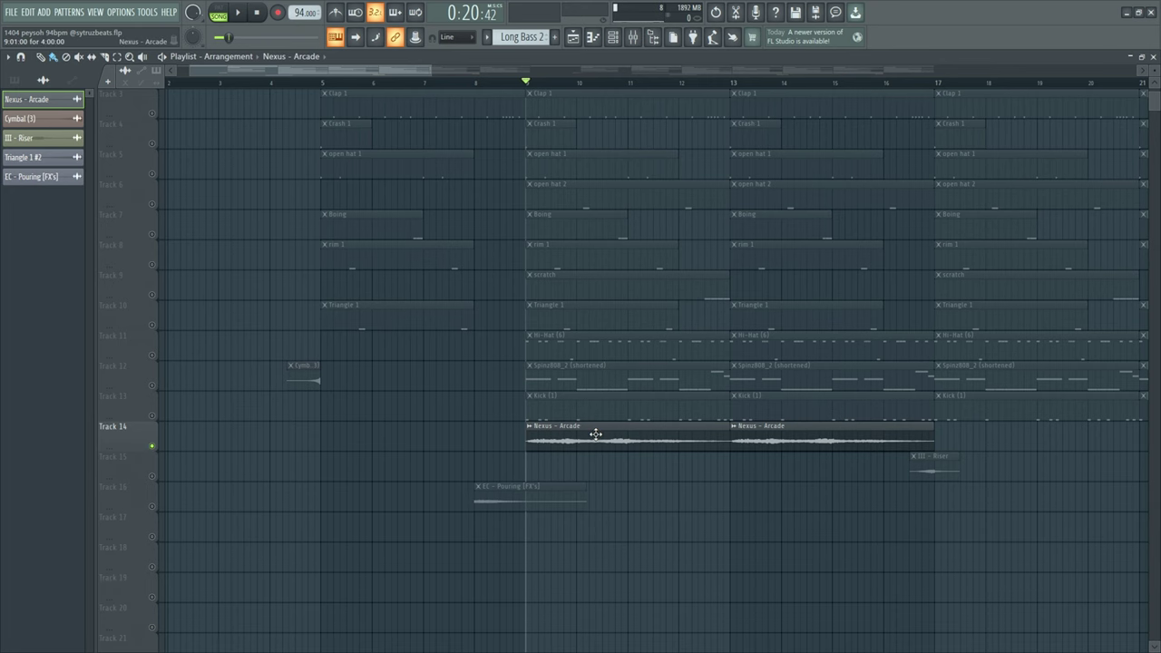
{"action": "scroll", "coordinate": [609, 449], "scroll_direction": "up", "scroll_amount": 2}
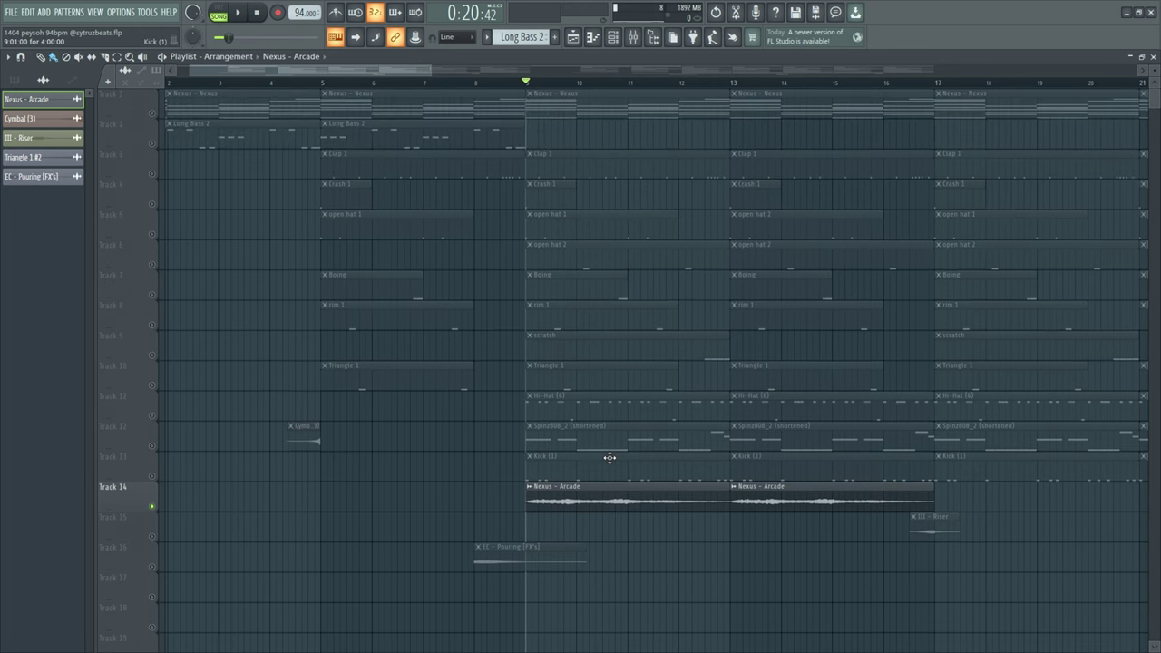
{"action": "scroll", "coordinate": [610, 457], "scroll_direction": "down", "scroll_amount": 1}
{"action": "scroll", "coordinate": [610, 458], "scroll_direction": "up", "scroll_amount": 5}
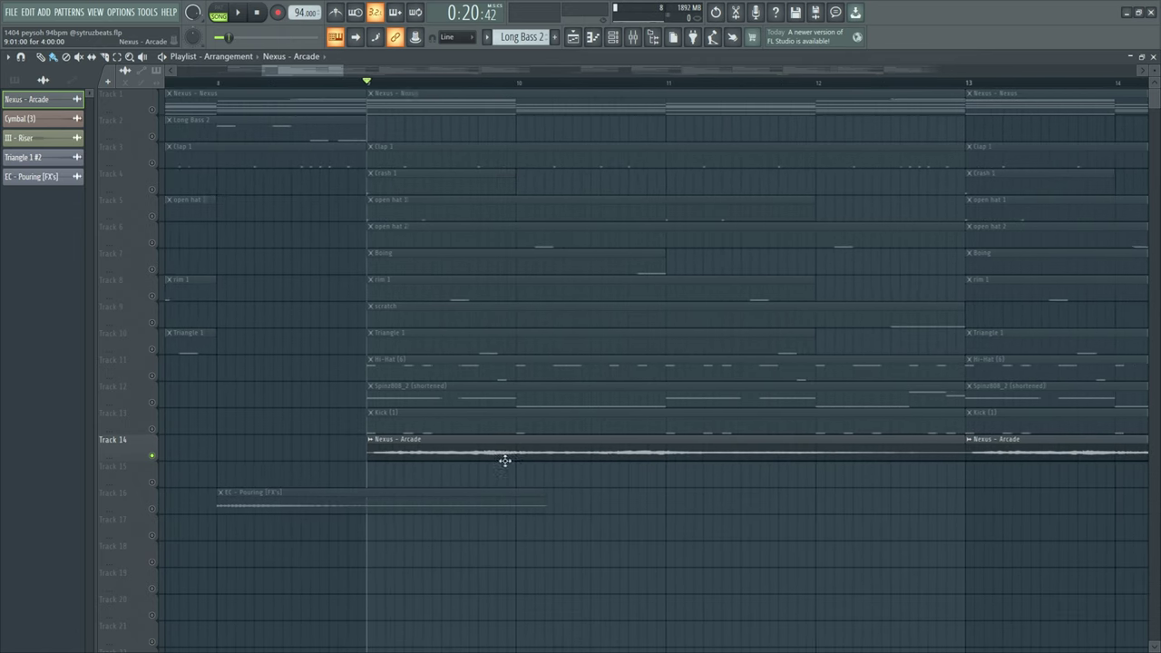
{"action": "scroll", "coordinate": [415, 442], "scroll_direction": "down", "scroll_amount": 5}
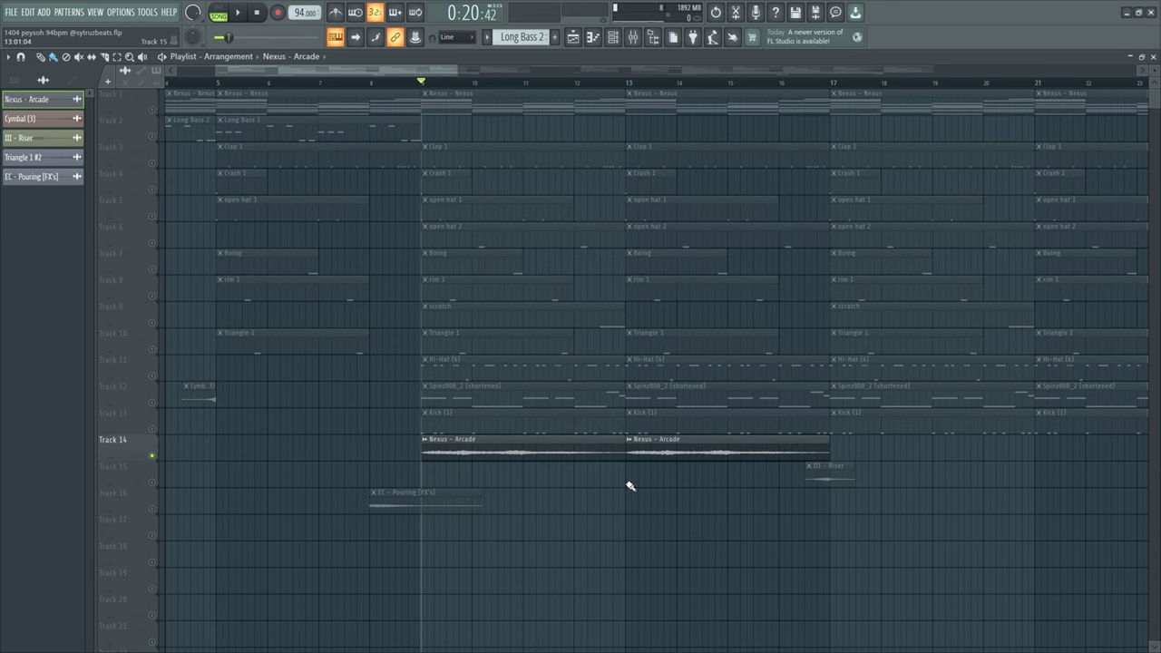
{"action": "scroll", "coordinate": [630, 486], "scroll_direction": "down", "scroll_amount": 2}
{"action": "right_click", "coordinate": [151, 110]}
{"action": "right_click", "coordinate": [152, 109]}
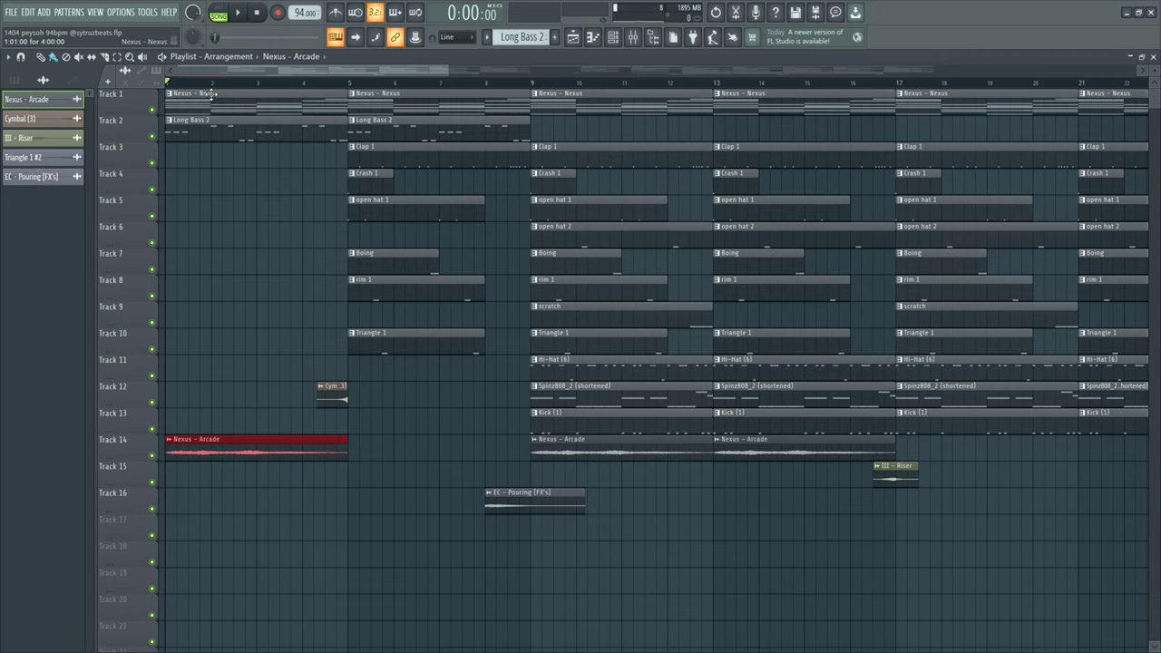
{"action": "key", "text": "space"}
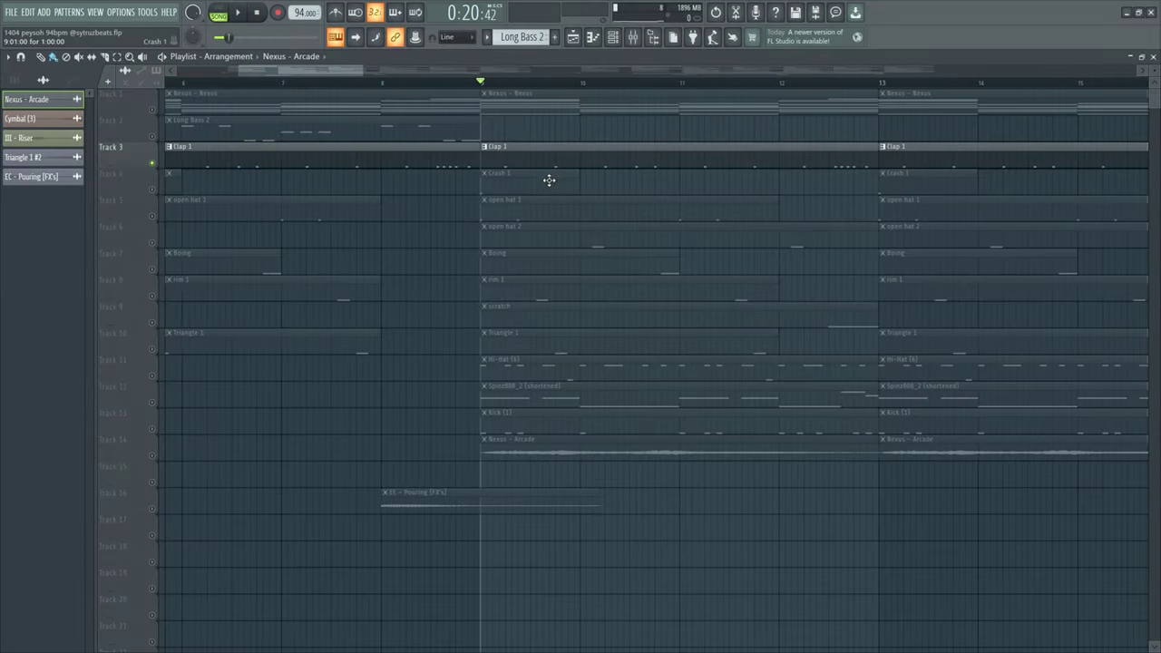
Step: Open the Clap 1 pattern's notes, select all the C5 claps, and single out the extra clap in the second half of bar 2
{"action": "double_click", "coordinate": [550, 179]}
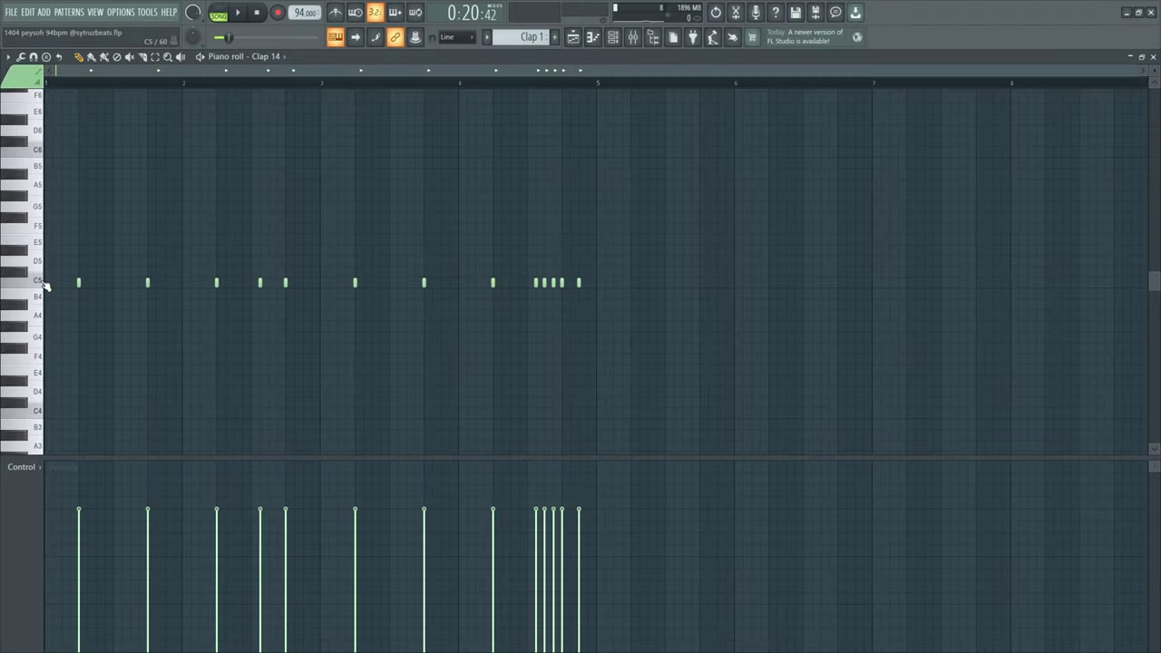
{"action": "left_click_drag", "start_coordinate": [46, 280], "coordinate": [725, 327]}
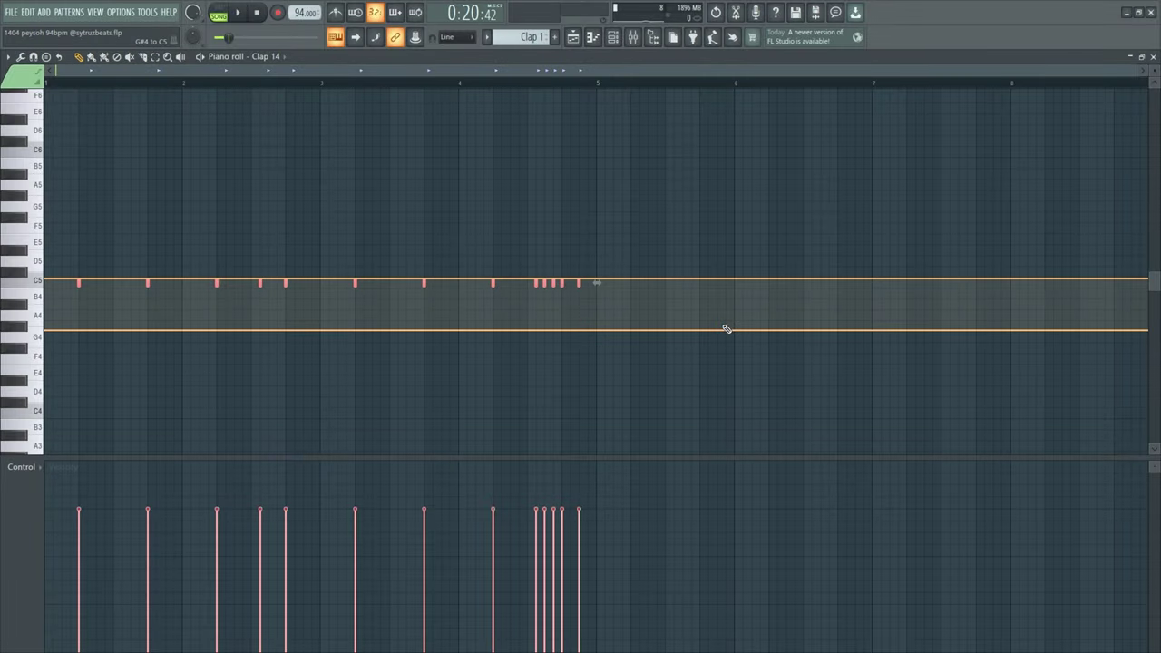
{"action": "scroll", "coordinate": [402, 293], "scroll_direction": "up", "scroll_amount": 2}
{"action": "left_click_drag", "start_coordinate": [380, 256], "coordinate": [423, 285]}
{"action": "scroll", "coordinate": [424, 285], "scroll_direction": "down", "scroll_amount": 1}
{"action": "left_click", "coordinate": [348, 86]}
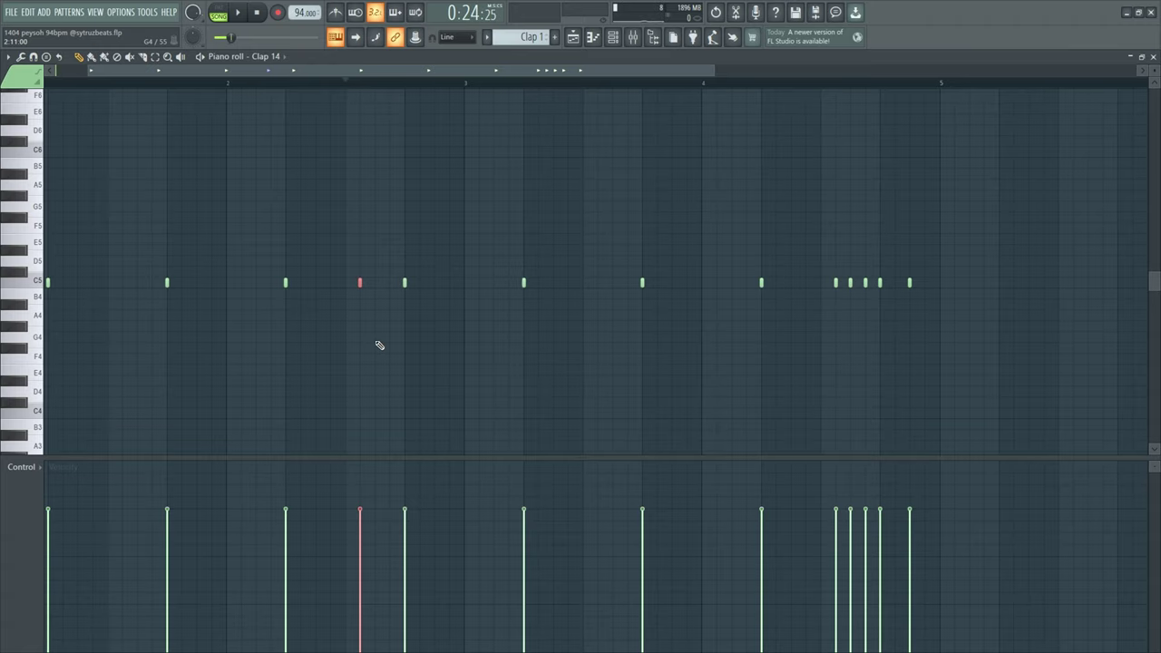
Step: Select the five closely spaced C5 claps at the end of bar 4 for a closer look
{"action": "scroll", "coordinate": [379, 346], "scroll_direction": "down", "scroll_amount": 2}
{"action": "left_click", "coordinate": [559, 84]}
{"action": "left_click_drag", "start_coordinate": [529, 265], "coordinate": [616, 321]}
{"action": "scroll", "coordinate": [582, 314], "scroll_direction": "up", "scroll_amount": 2}
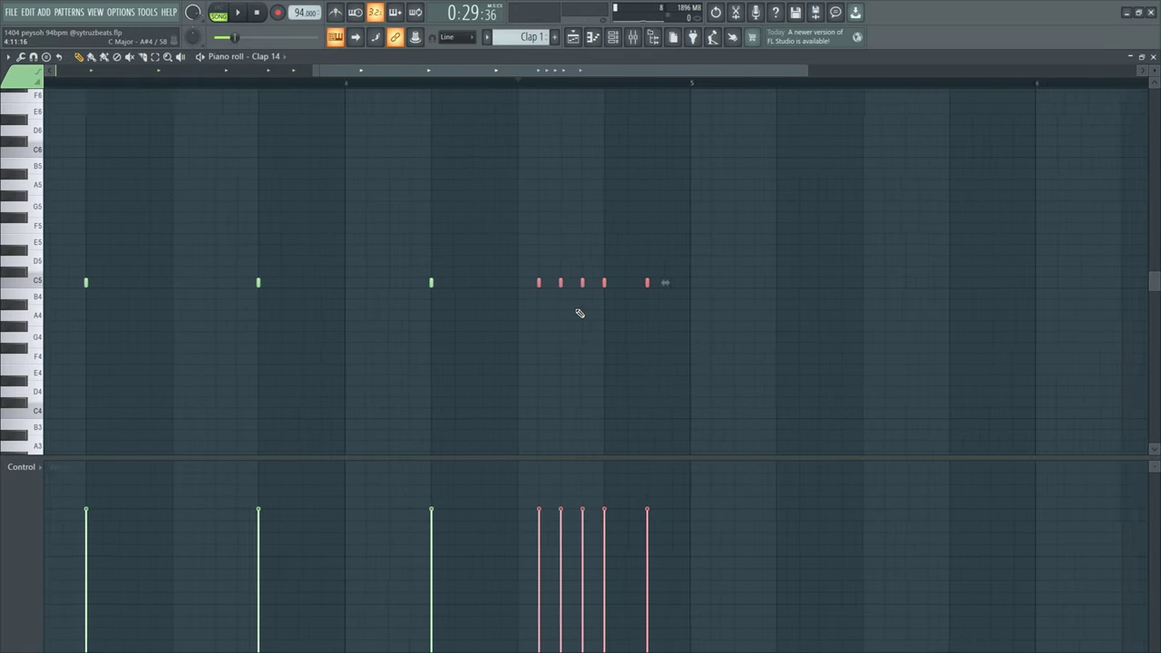
Step: Return to the playlist and listen to the soloed Crash 1 clip on Track 4 from bar 9
{"action": "scroll", "coordinate": [573, 272], "scroll_direction": "down", "scroll_amount": 2}
{"action": "key", "text": "F5"}
{"action": "left_click", "coordinate": [468, 83]}
{"action": "key", "text": "space"}
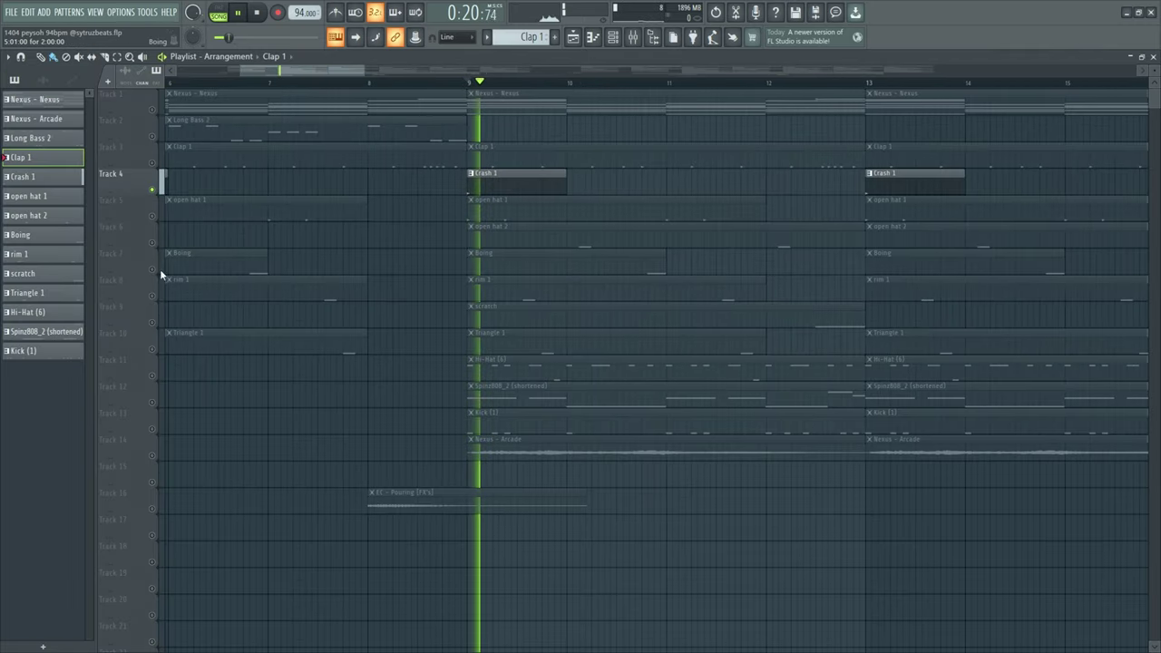
{"action": "key", "text": "space"}
Step: Solo Tracks 5 and 6 in turn and listen to the open hat 1 and open hat 2 clips from bar 9
{"action": "right_click", "coordinate": [152, 242]}
{"action": "right_click", "coordinate": [152, 216]}
{"action": "key", "text": "space"}
{"action": "key", "text": "space"}
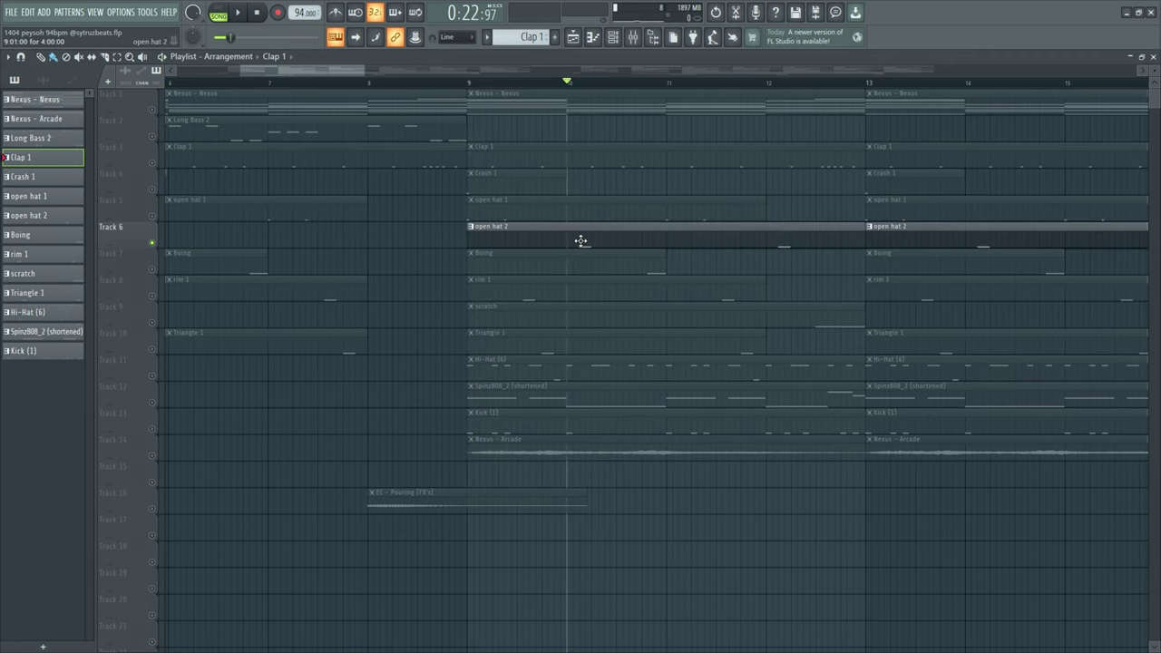
Step: Open the open hat 2 pattern's notes and select the C5 hits in bars 2 and 4
{"action": "scroll", "coordinate": [581, 240], "scroll_direction": "up", "scroll_amount": 3}
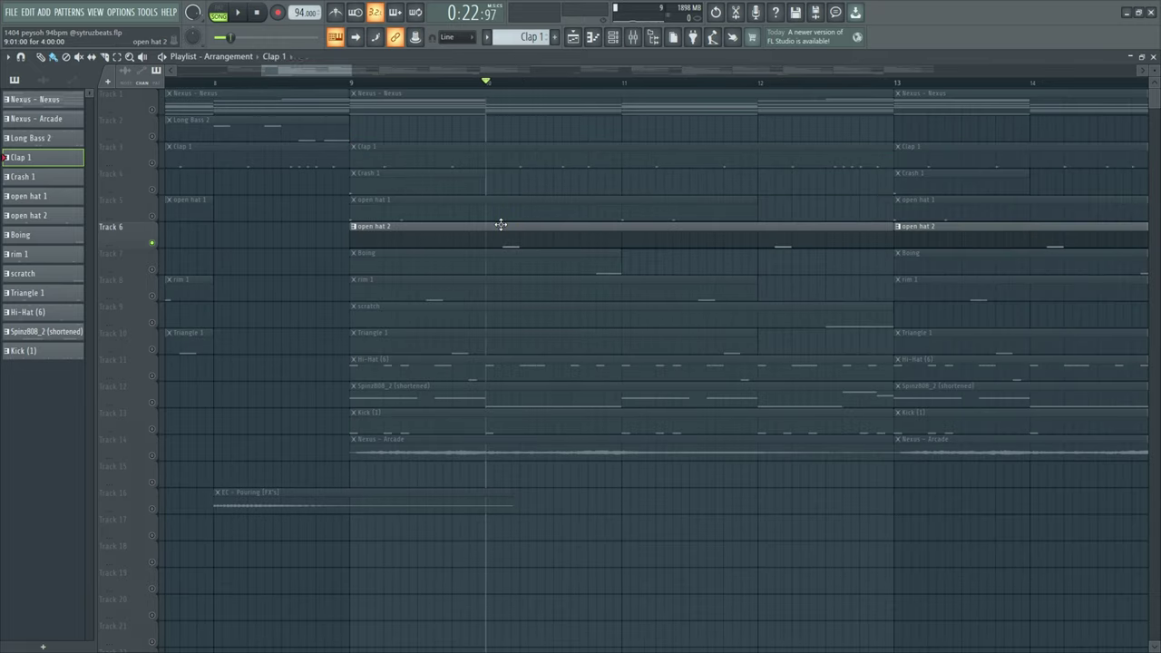
{"action": "double_click", "coordinate": [500, 226]}
{"action": "scroll", "coordinate": [878, 255], "scroll_direction": "down", "scroll_amount": 1}
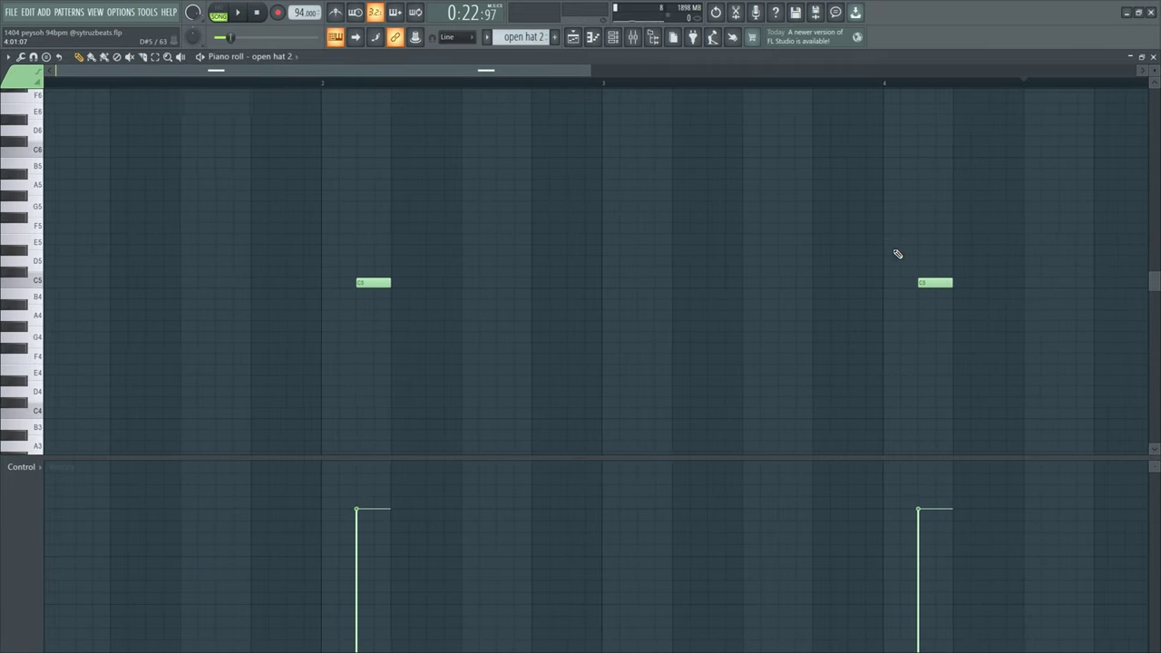
{"action": "left_click_drag", "start_coordinate": [1005, 257], "coordinate": [363, 330]}
Step: Open the open hat 2 channel's settings, examine its volume envelope and sample settings, and return to the pattern's notes
{"action": "key", "text": "F6"}
{"action": "left_click", "coordinate": [428, 367]}
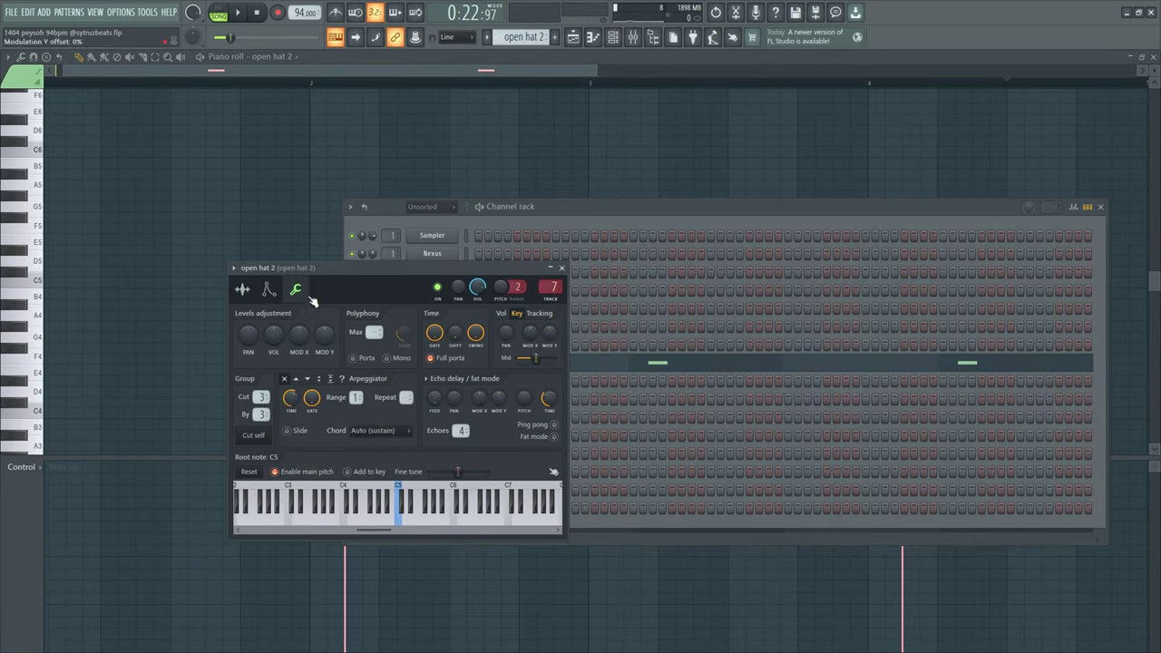
{"action": "left_click", "coordinate": [269, 290]}
{"action": "right_click", "coordinate": [290, 408]}
{"action": "left_click", "coordinate": [315, 418]}
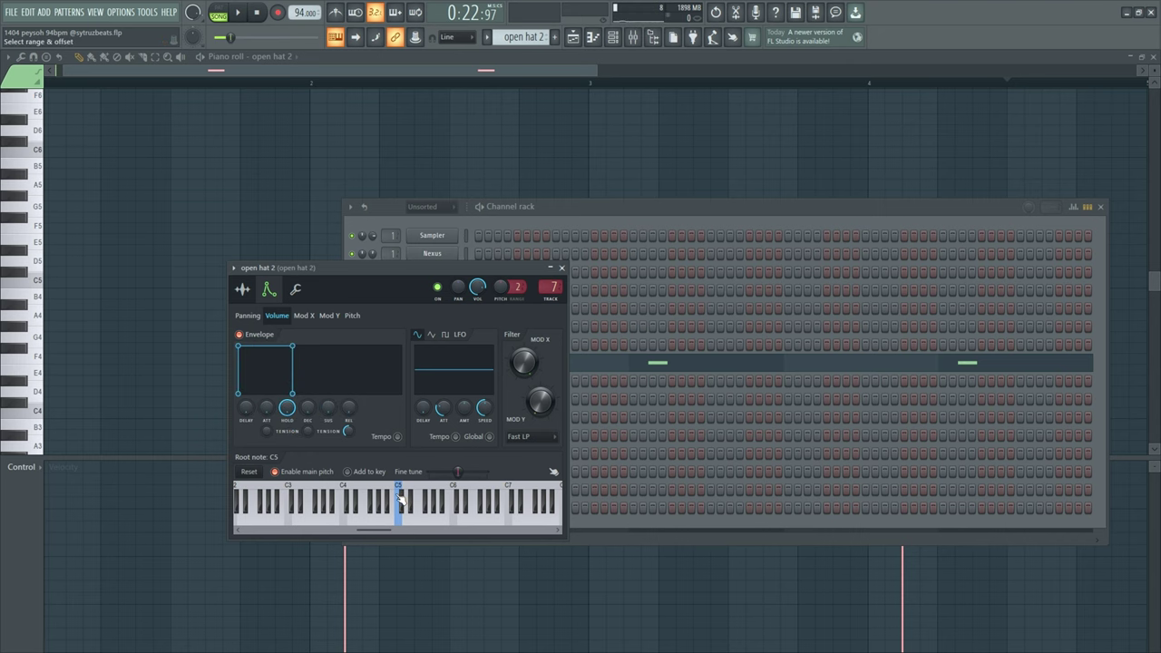
{"action": "left_click", "coordinate": [243, 290]}
{"action": "key", "text": "F7"}
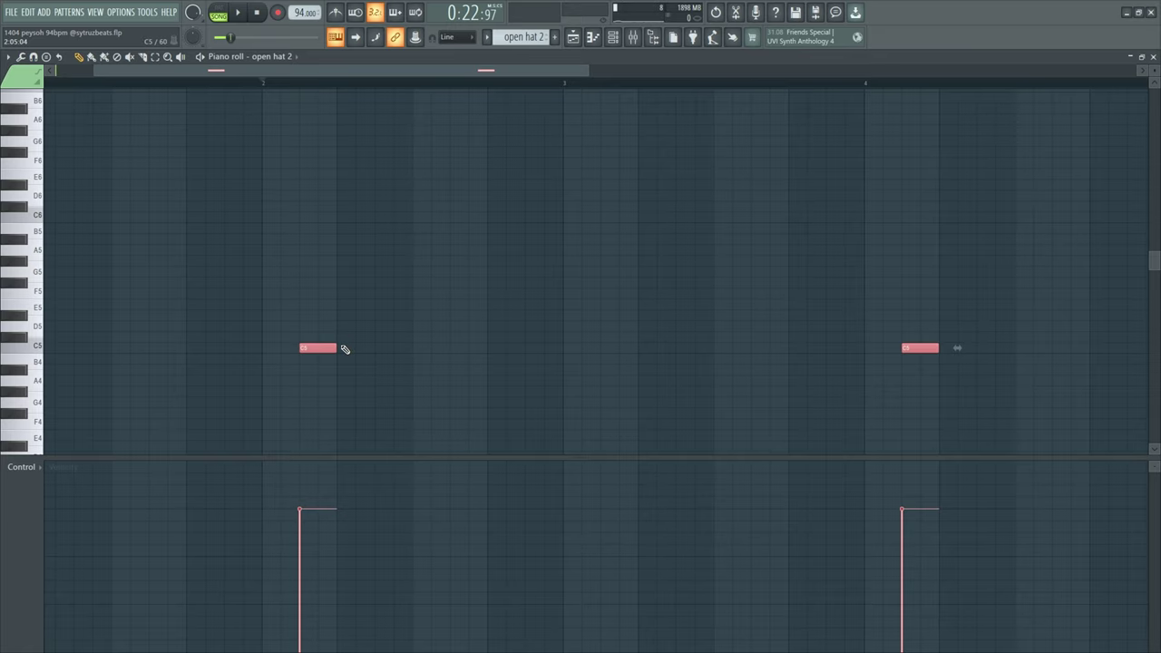
Step: Try an extra C5 note right after the bar 2 hit in the open hat 2 pattern
{"action": "left_click", "coordinate": [343, 348]}
{"action": "right_click", "coordinate": [417, 350]}
{"action": "mouse_move", "coordinate": [305, 334]}
{"action": "left_mouse_down"}
{"action": "mouse_move", "coordinate": [353, 366]}
{"action": "mouse_move", "coordinate": [459, 392]}
{"action": "left_mouse_up"}
{"action": "scroll", "coordinate": [315, 347], "scroll_direction": "up", "scroll_amount": 2}
Step: Return to the playlist and audition the Boing, scratch and Triangle 1 tracks individually from bar 9
{"action": "key", "text": "F5"}
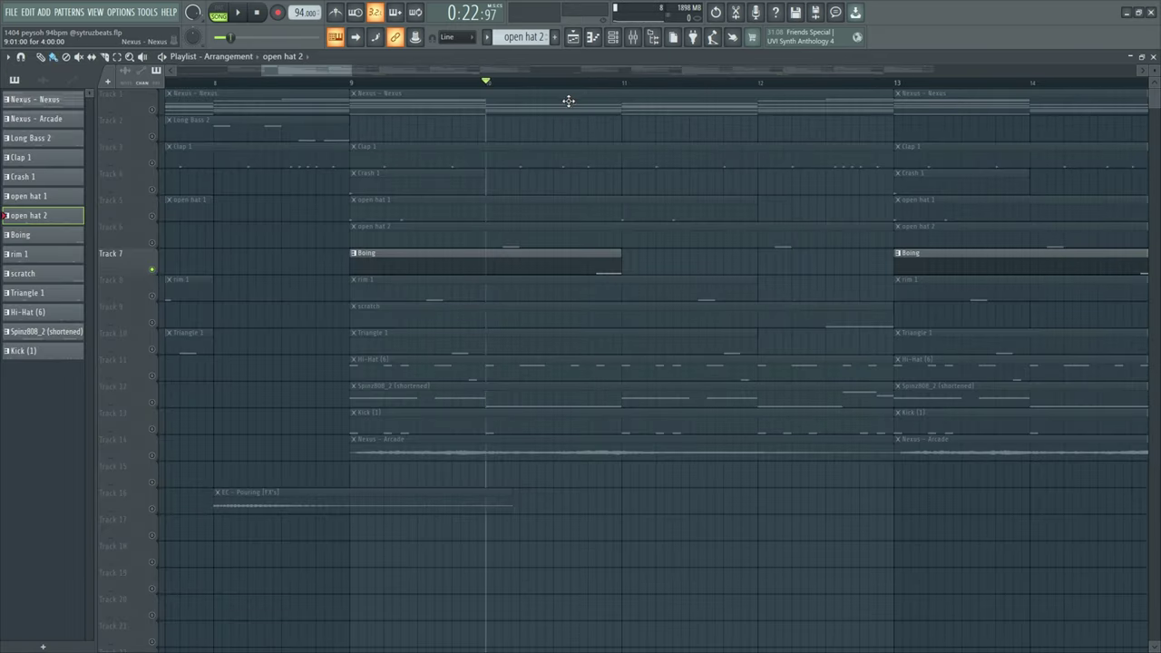
{"action": "scroll", "coordinate": [585, 91], "scroll_direction": "up", "scroll_amount": 1}
{"action": "key", "text": "space"}
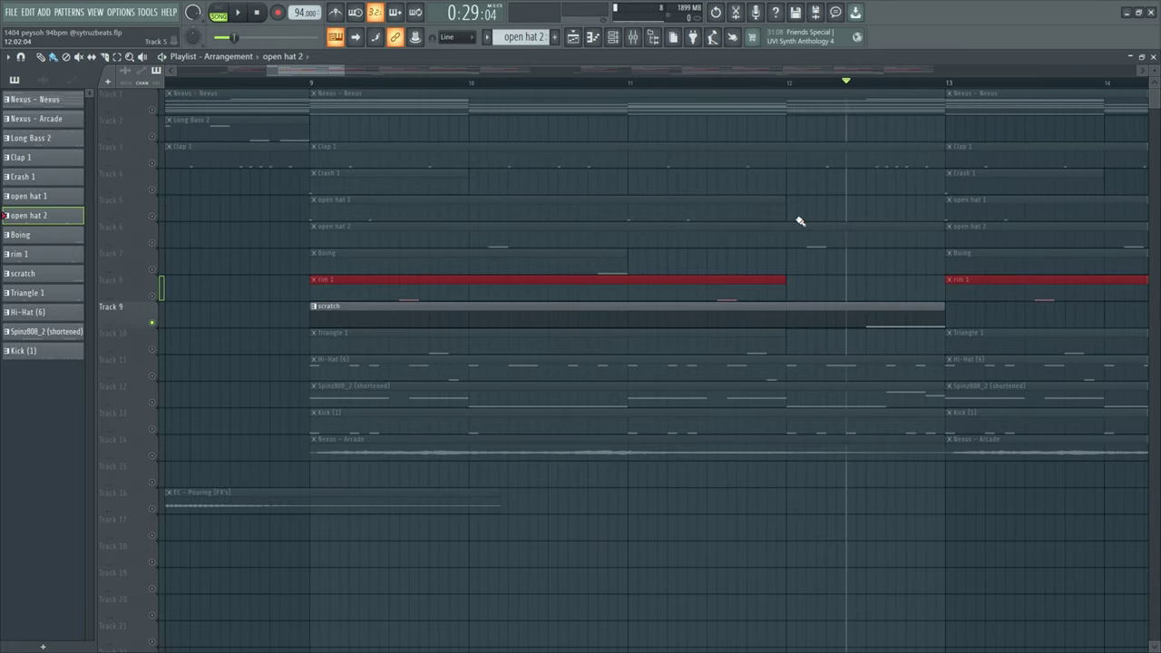
{"action": "scroll", "coordinate": [800, 222], "scroll_direction": "down", "scroll_amount": 4}
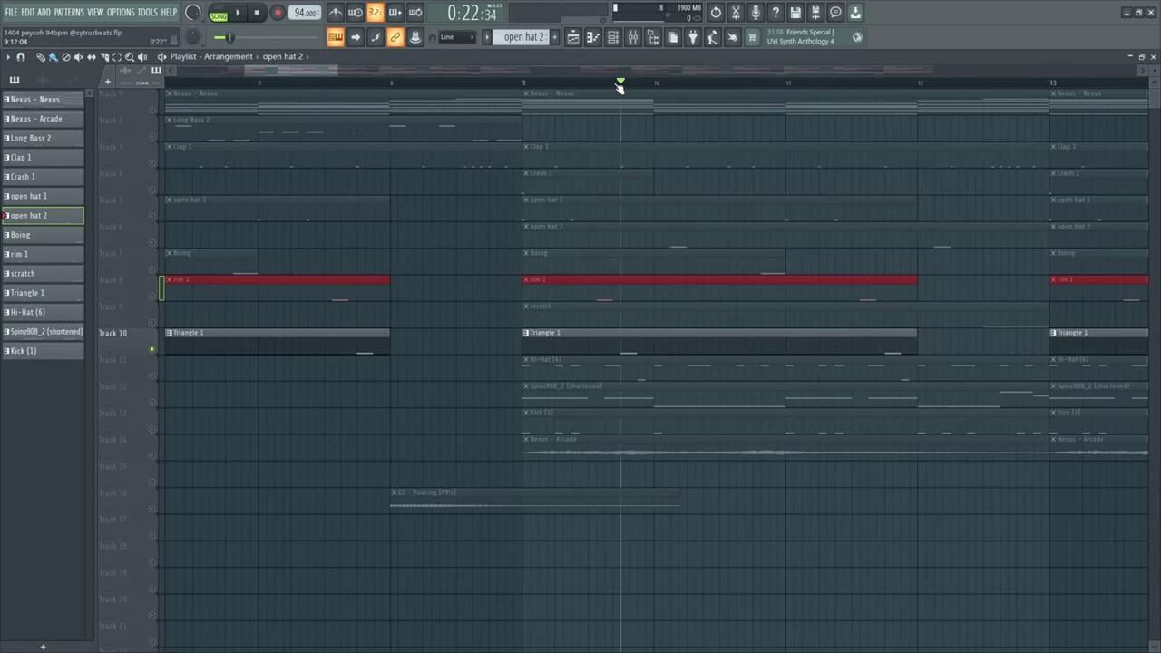
{"action": "scroll", "coordinate": [612, 90], "scroll_direction": "up", "scroll_amount": 1}
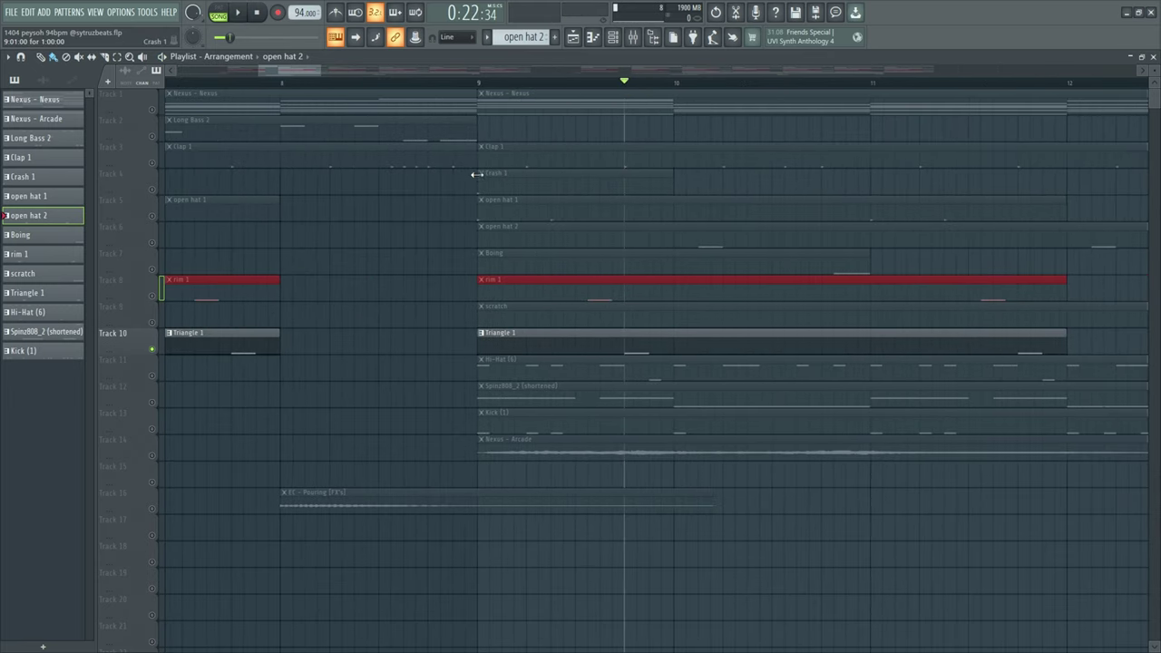
Step: Play Triangle 1 together with the claps on Track 3, and listen to the Hi-Hat (6) pattern with its notes open
{"action": "left_click", "coordinate": [153, 163]}
{"action": "key", "text": "space"}
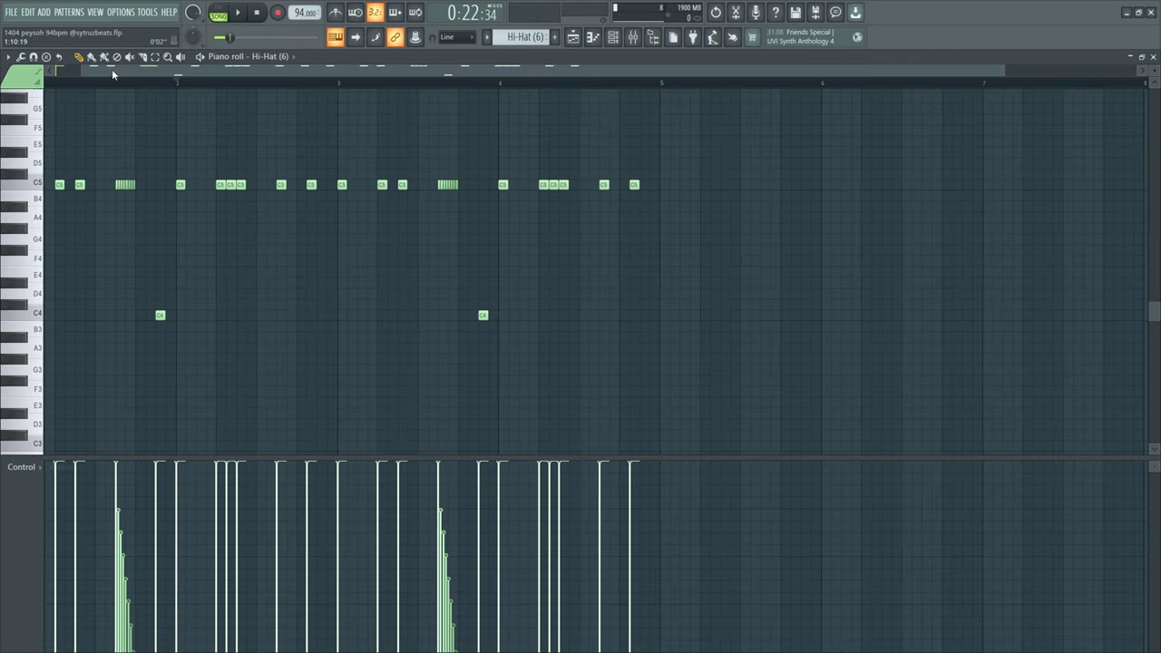
{"action": "key", "text": "space"}
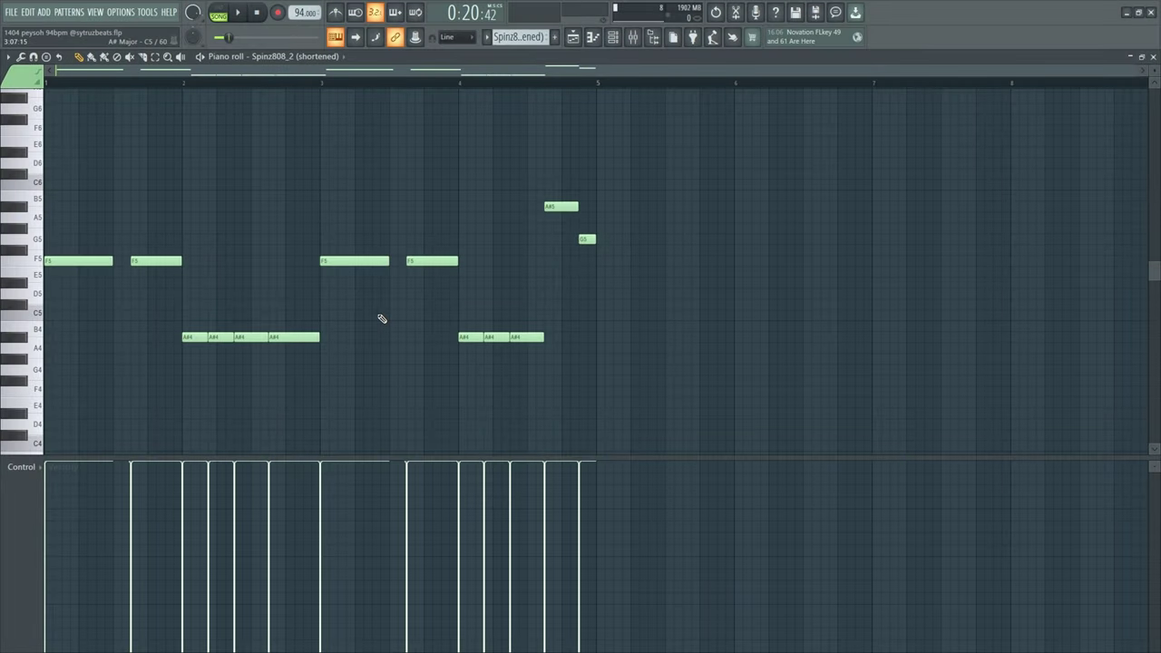
Step: Single out the first F5 note of the Spinz808_2 (shortened) pattern and play the 808 line through bar 4
{"action": "scroll", "coordinate": [54, 263], "scroll_direction": "up", "scroll_amount": 2}
{"action": "left_click", "coordinate": [127, 261], "text": "ctrl"}
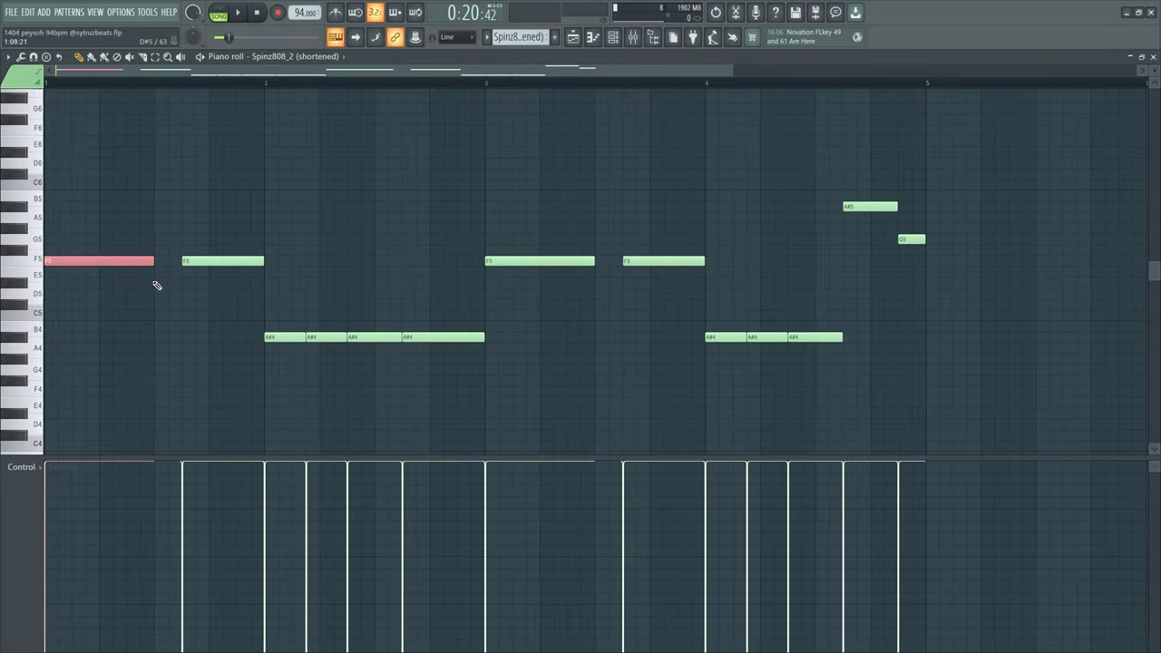
{"action": "scroll", "coordinate": [127, 193], "scroll_direction": "down", "scroll_amount": 2}
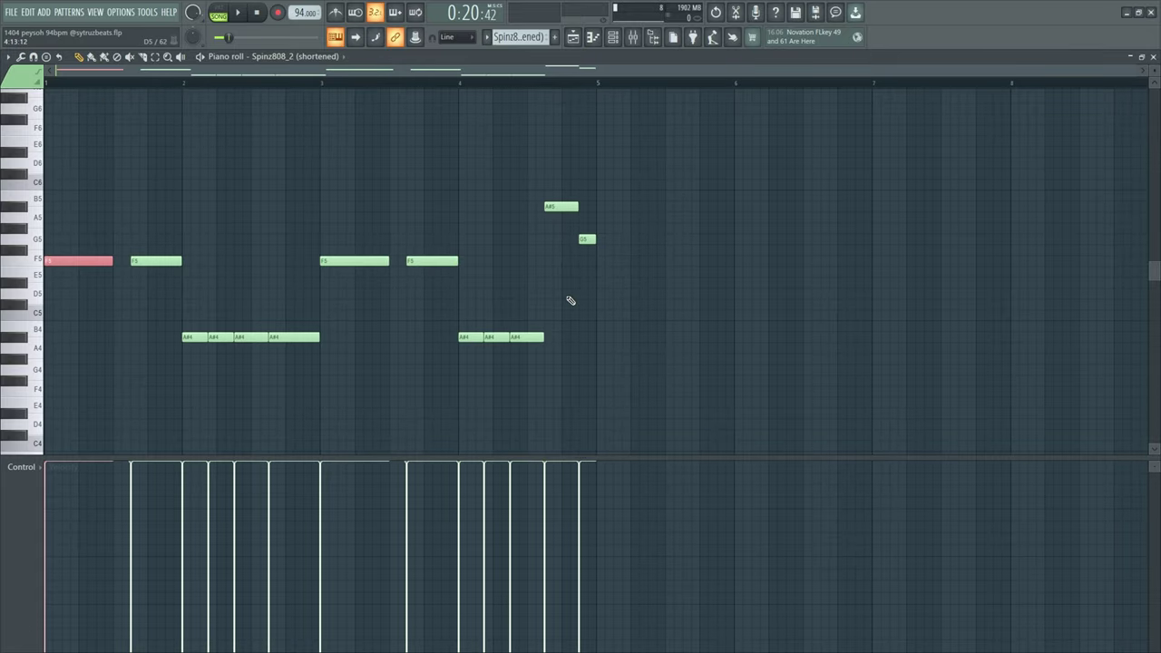
{"action": "key", "text": "space"}
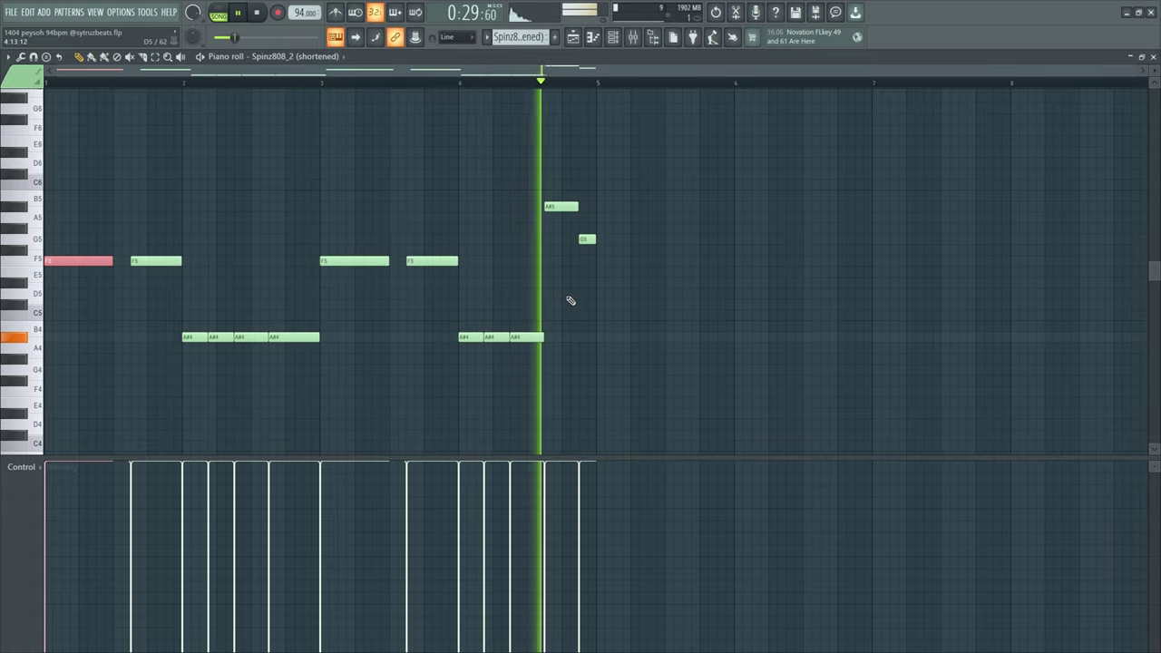
{"action": "key", "text": "space"}
Step: Try an A#4 note below the A#5 near the end of bar 4 in the 808 pattern
{"action": "left_click", "coordinate": [560, 337]}
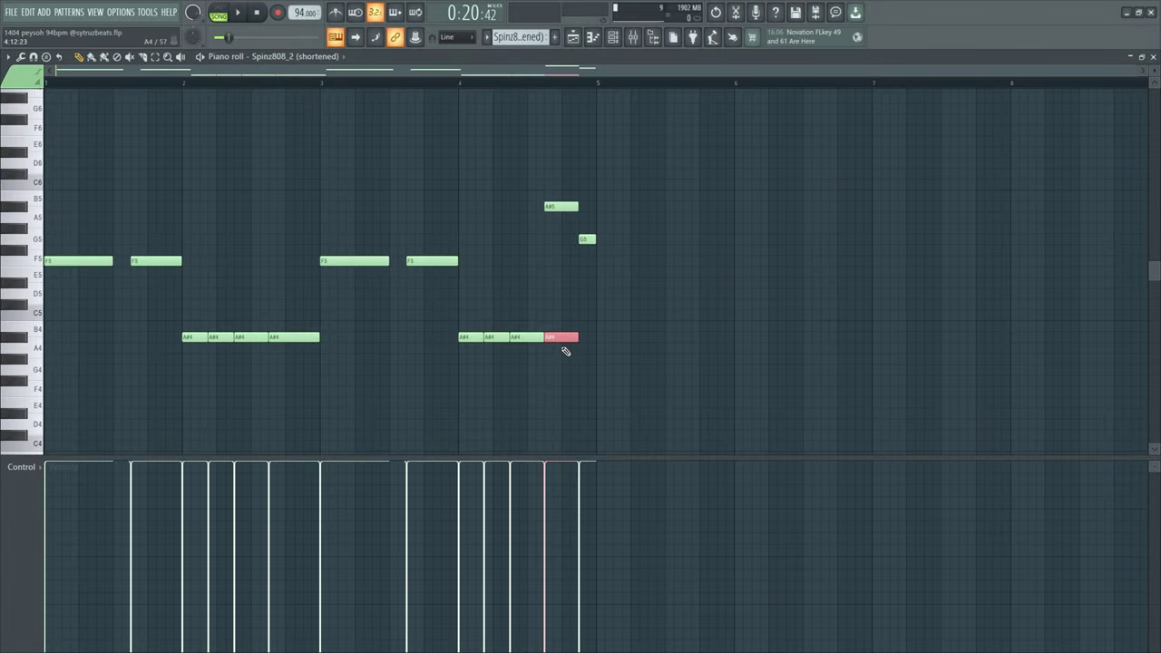
{"action": "scroll", "coordinate": [553, 263], "scroll_direction": "up", "scroll_amount": 2}
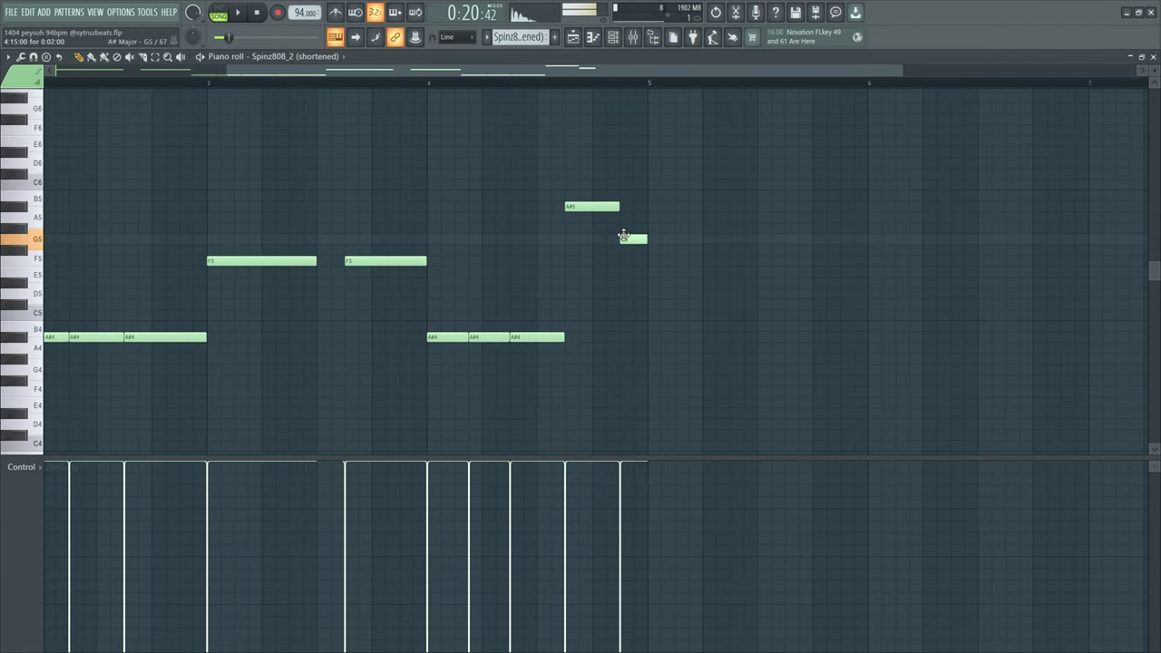
Step: Open the Kick (1) pattern's notes from Track 13 in the playlist and play the kicks
{"action": "key", "text": "F5"}
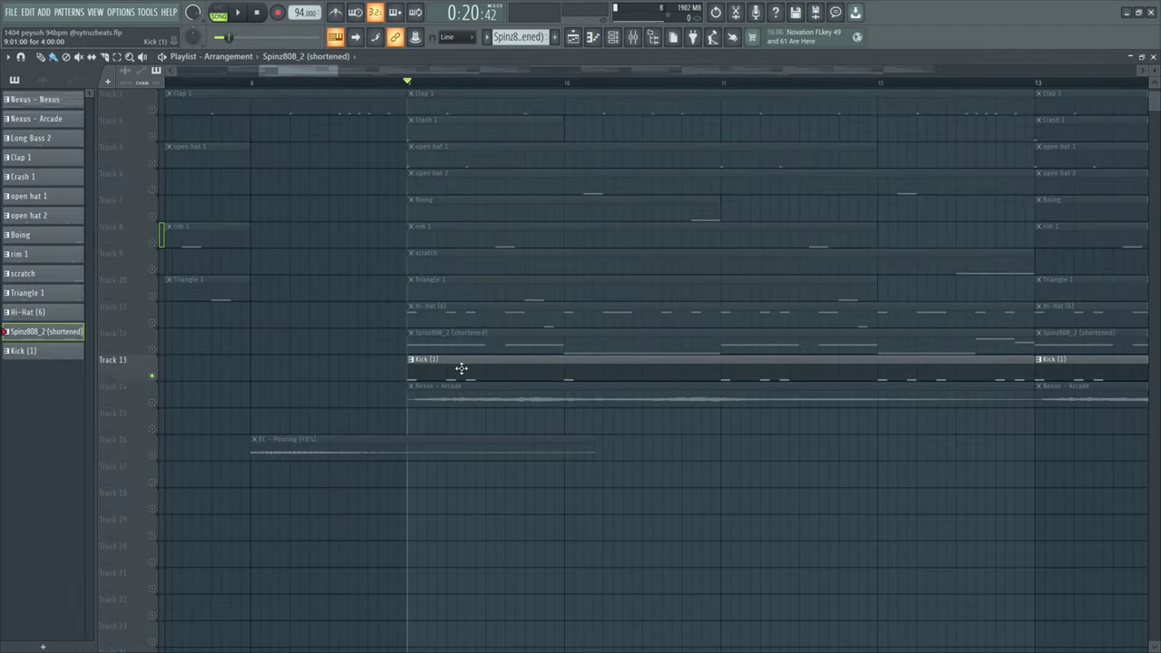
{"action": "double_click", "coordinate": [461, 367]}
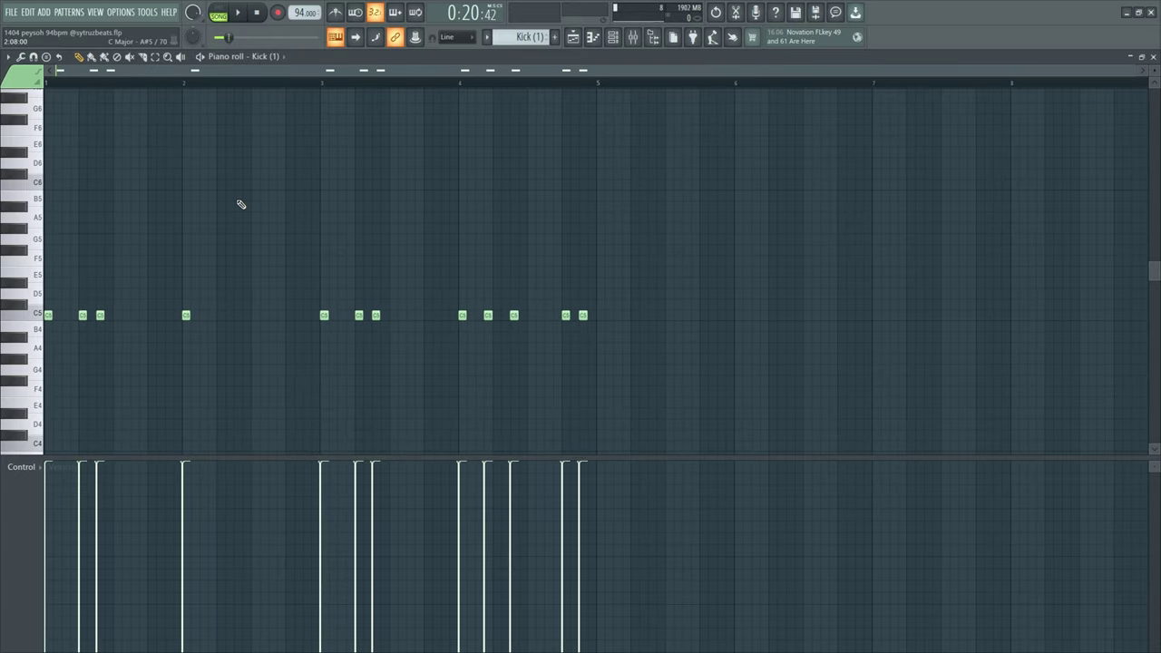
{"action": "scroll", "coordinate": [127, 95], "scroll_direction": "down", "scroll_amount": 2}
{"action": "key", "text": "space"}
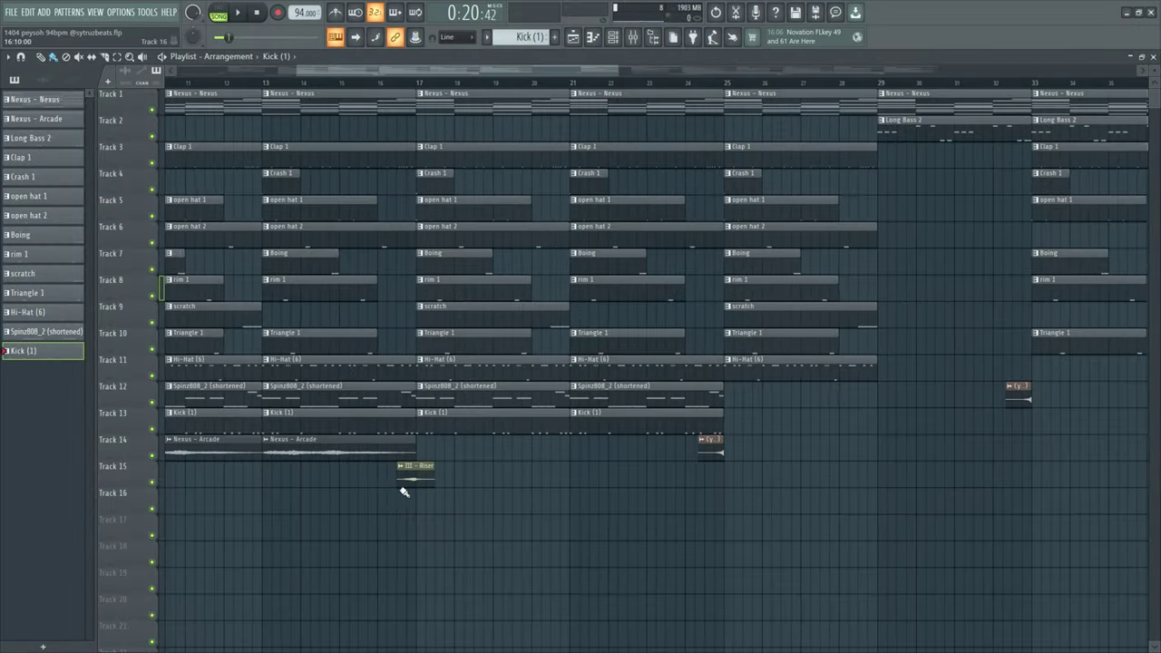
Step: Bring the III - Riser clip on Track 15 into close view, with the playback position at the clip's start
{"action": "left_click_drag", "start_coordinate": [405, 487], "coordinate": [531, 477]}
{"action": "scroll", "coordinate": [531, 477], "scroll_direction": "down", "scroll_amount": 1}
{"action": "scroll", "coordinate": [494, 397], "scroll_direction": "up", "scroll_amount": 2}
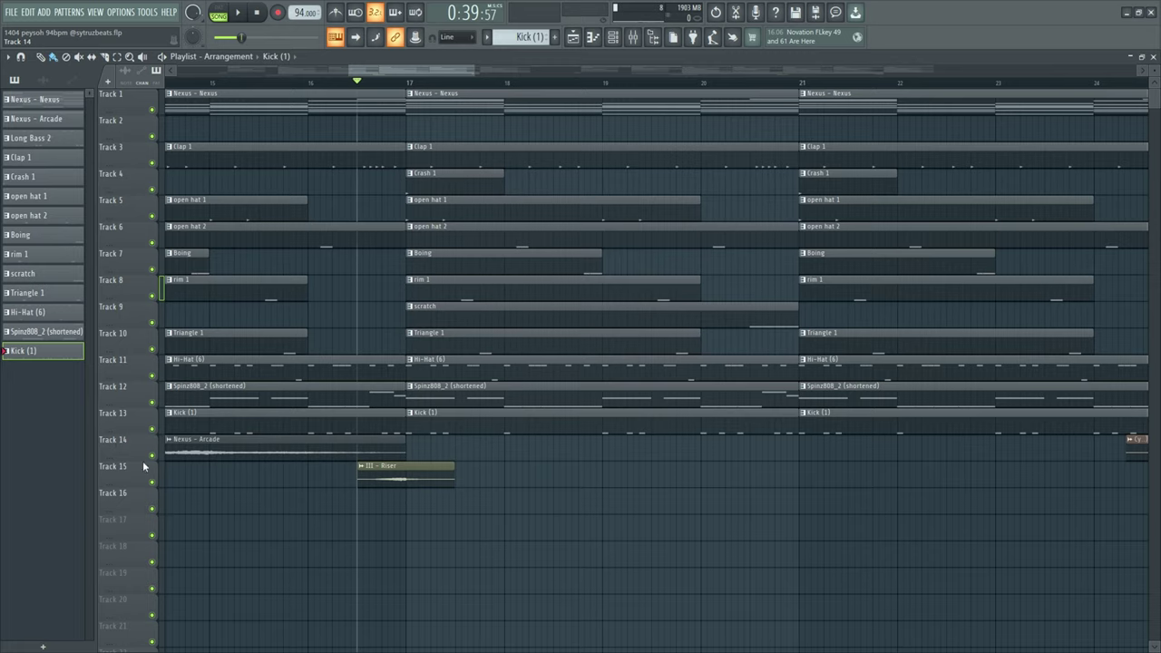